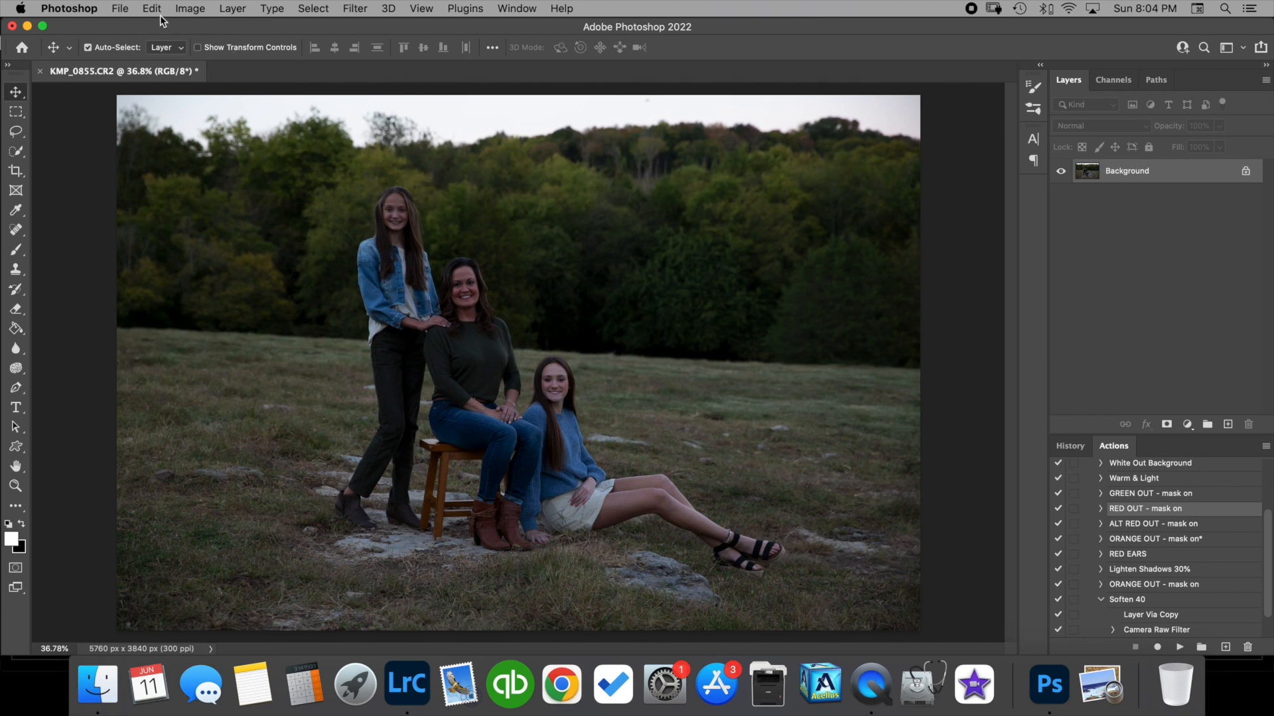
# Duplicate the Background layer under the name Background copy
pyautogui.click(231, 10)
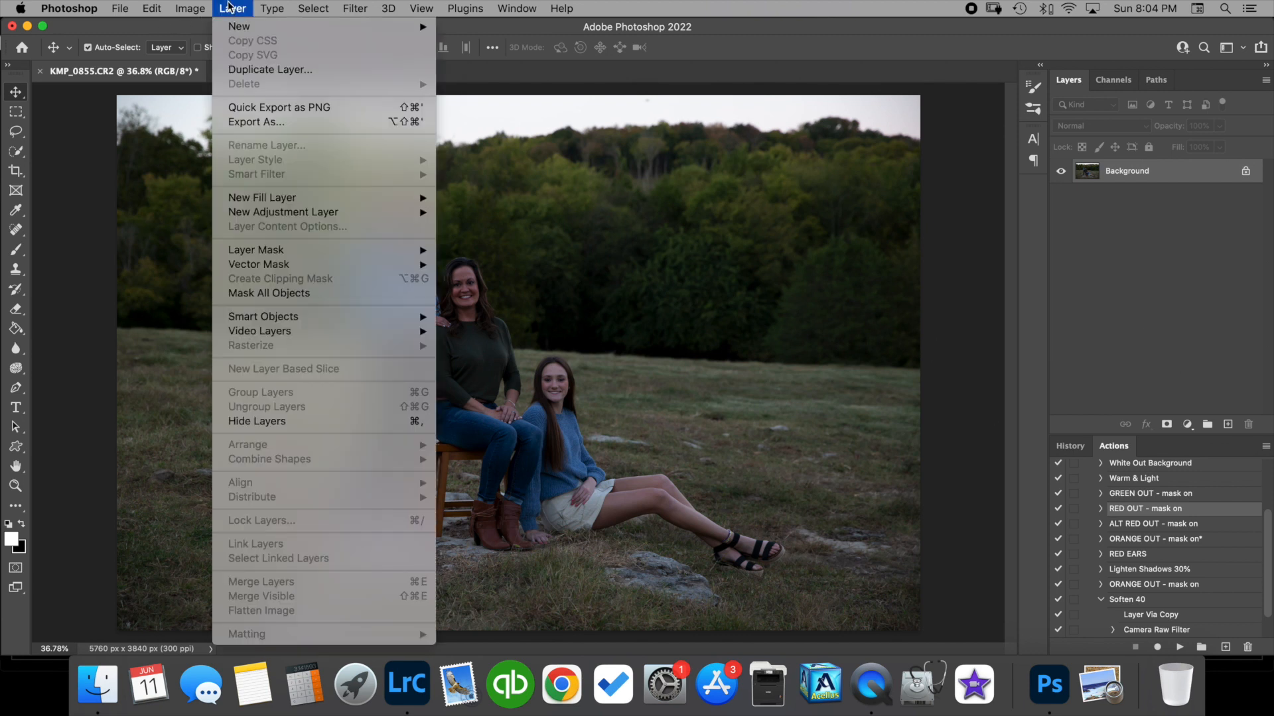
pyautogui.click(257, 71)
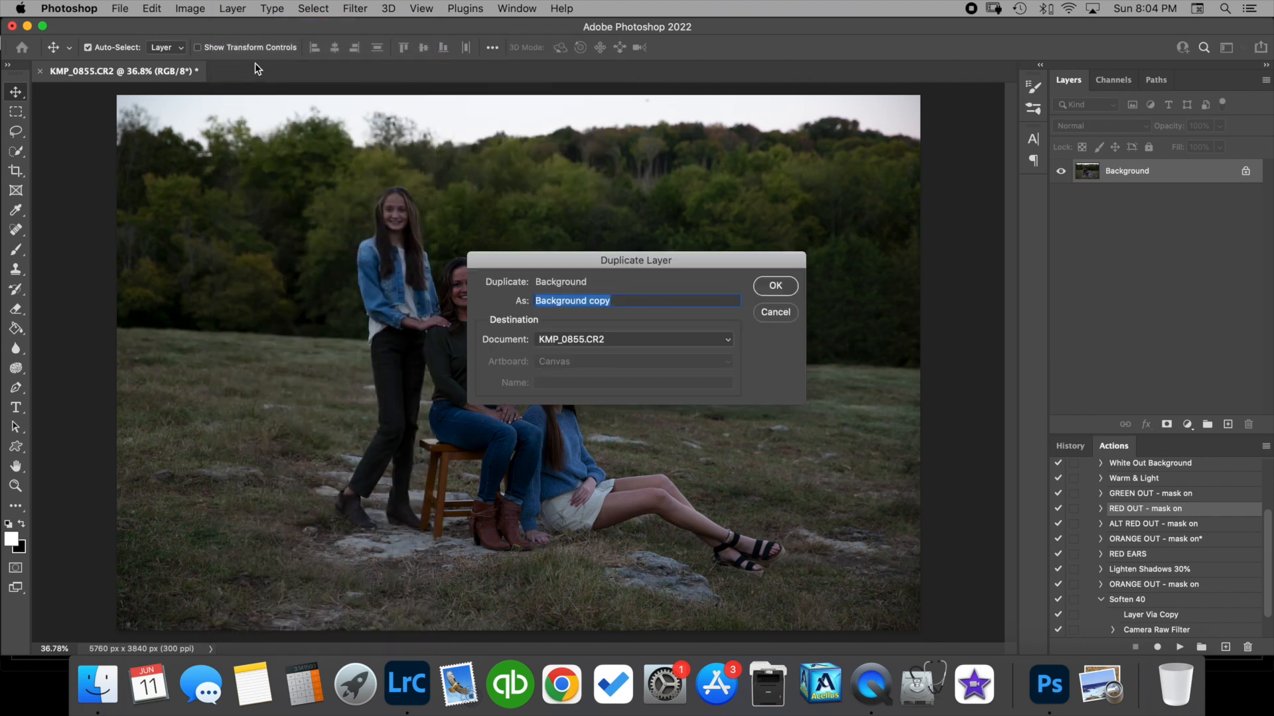
pyautogui.click(784, 284)
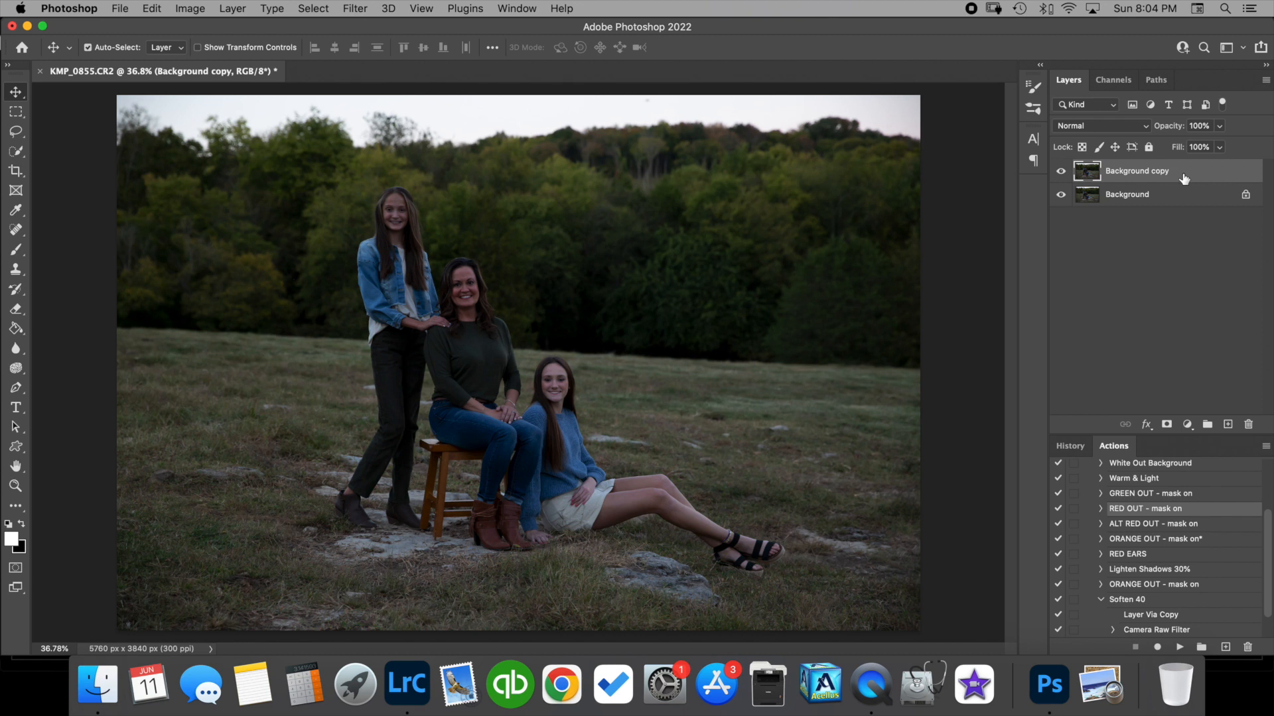
# Open the Camera Raw Filter on Background copy and raise the exposure to +1.50
pyautogui.click(355, 9)
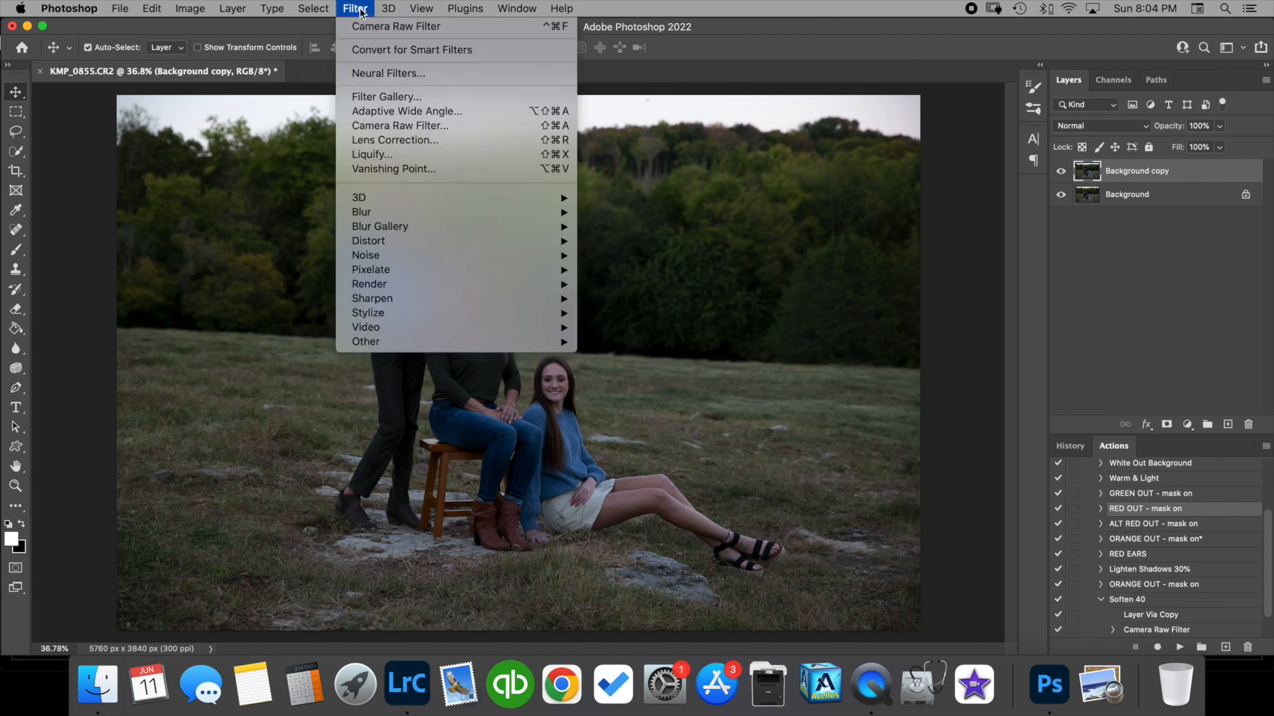
pyautogui.click(423, 124)
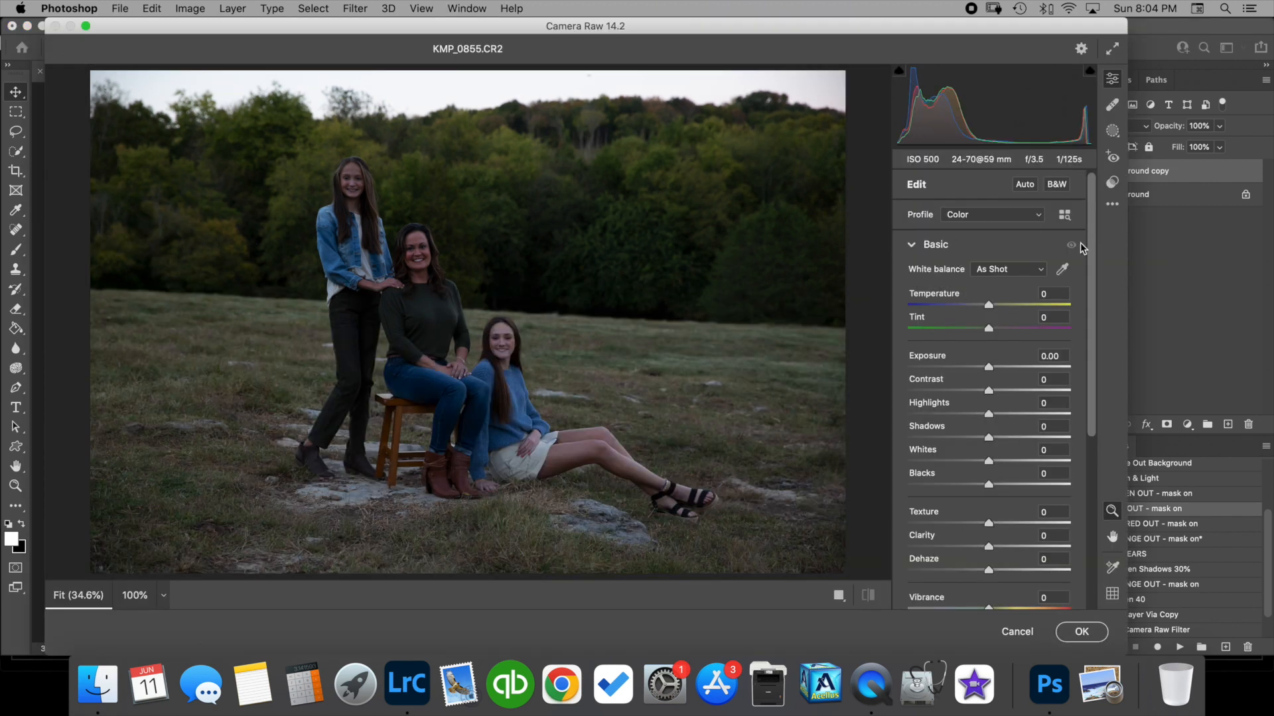
pyautogui.click(911, 246)
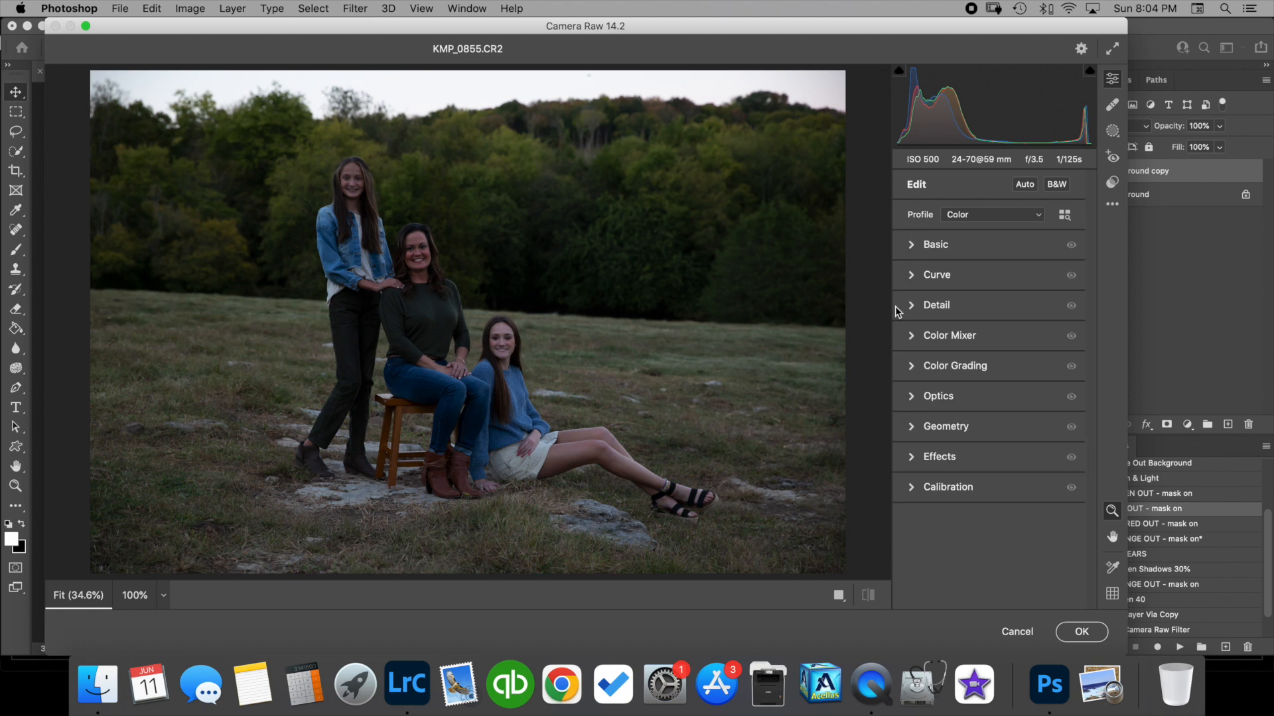
pyautogui.click(911, 245)
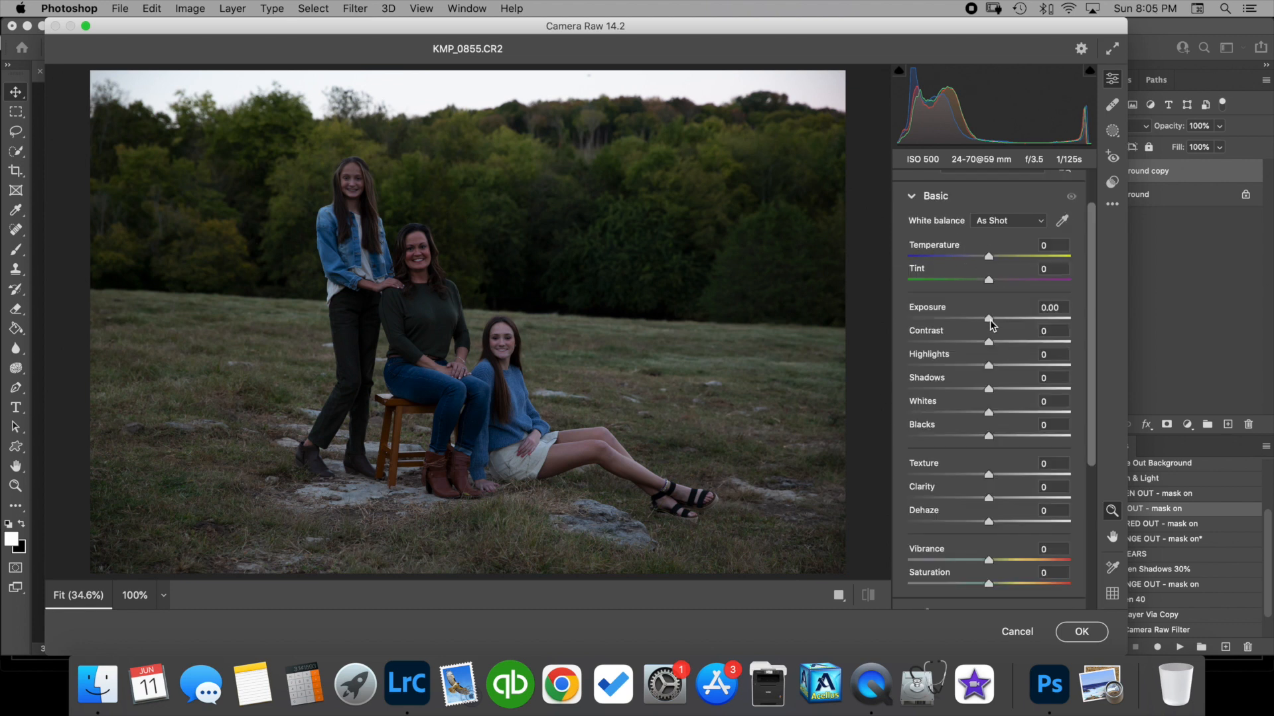
pyautogui.moveTo(988, 319); pyautogui.dragTo(1010, 316)
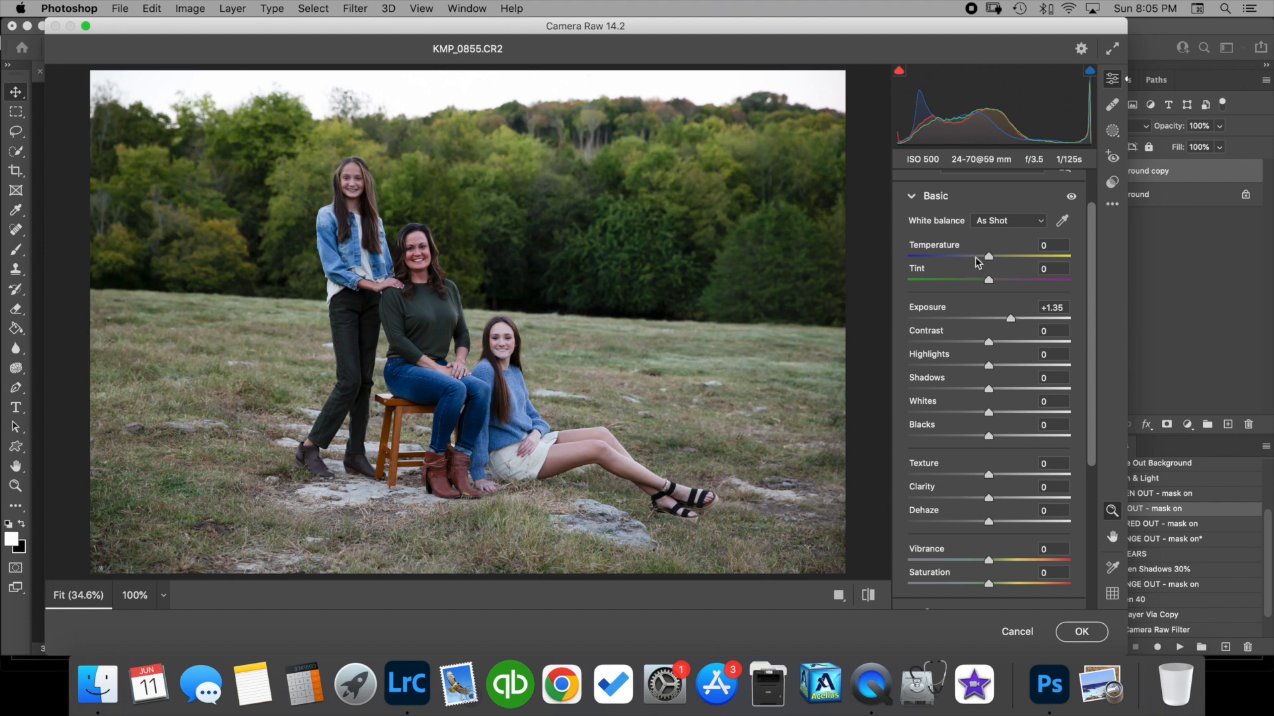
pyautogui.moveTo(1009, 316); pyautogui.dragTo(1012, 318)
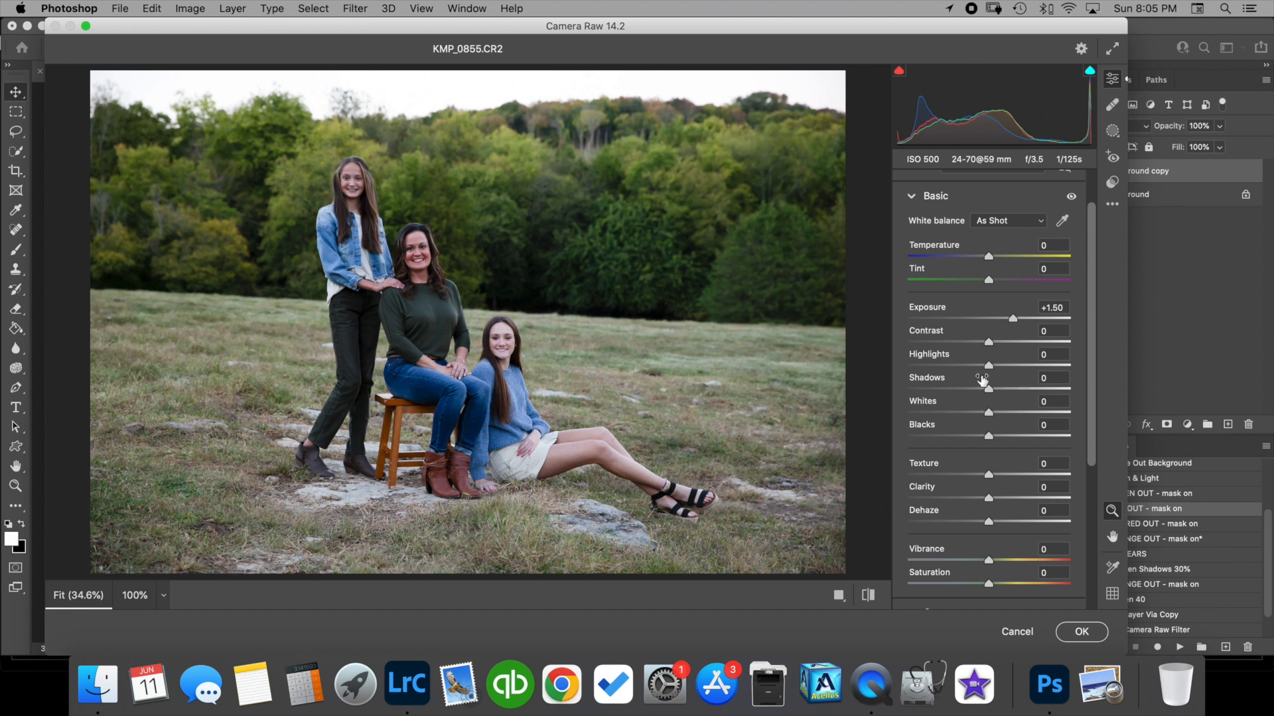
# Set the highlights to -17 and the temperature to +5, and apply the Camera Raw adjustments
pyautogui.moveTo(989, 366); pyautogui.dragTo(975, 369)
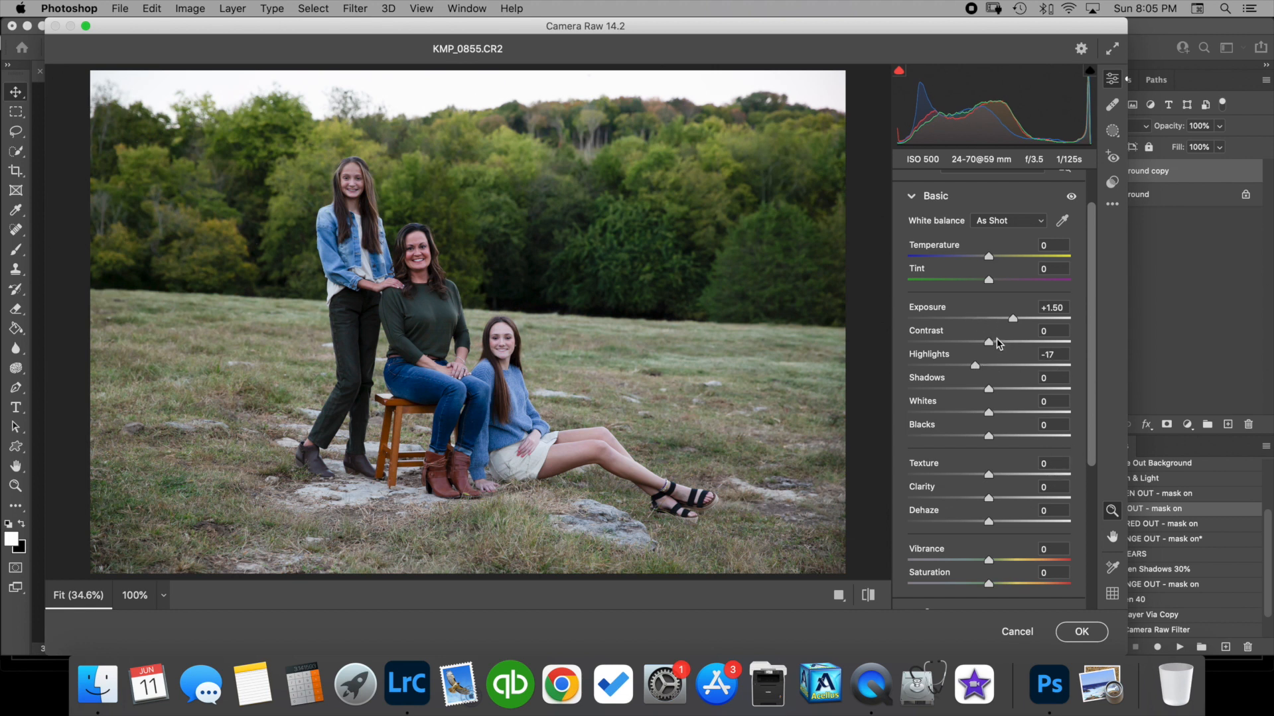
pyautogui.press('XF86MonBrightnessUp')
pyautogui.moveTo(990, 258); pyautogui.dragTo(994, 258)
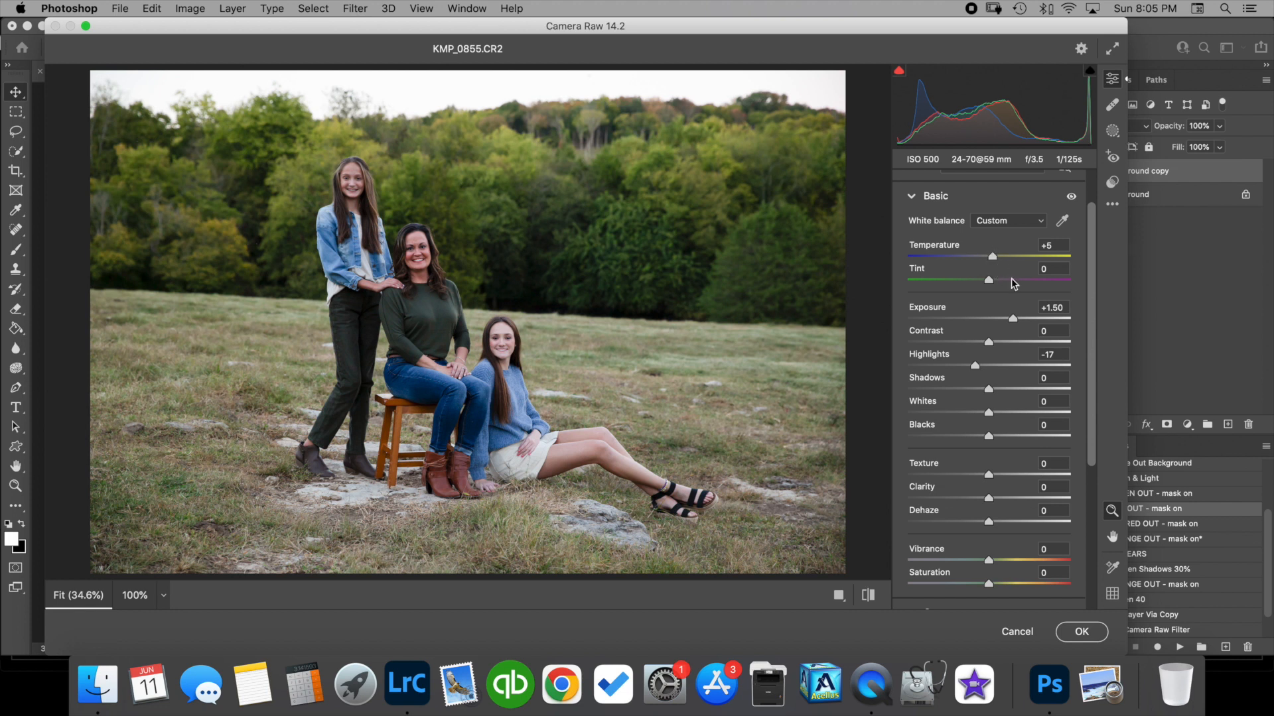
pyautogui.click(1082, 632)
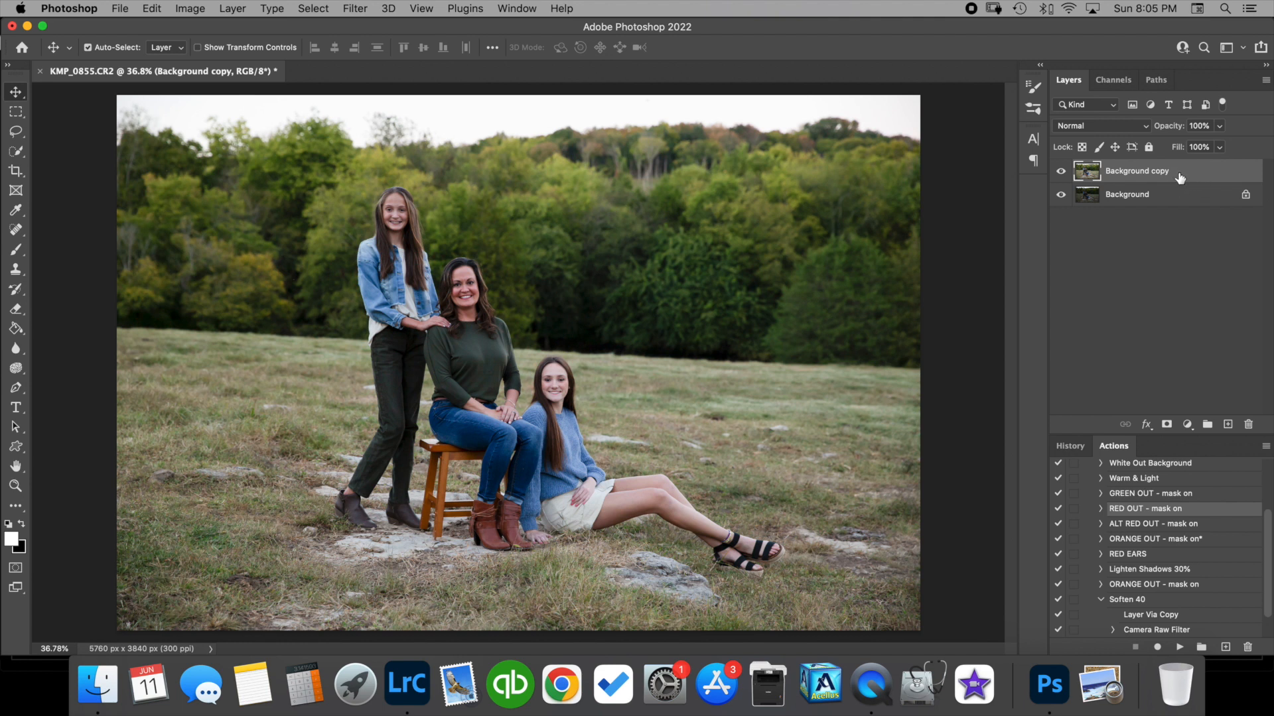
# Duplicate the brightened Background copy layer under the name Background copy 2
pyautogui.click(232, 9)
pyautogui.click(284, 70)
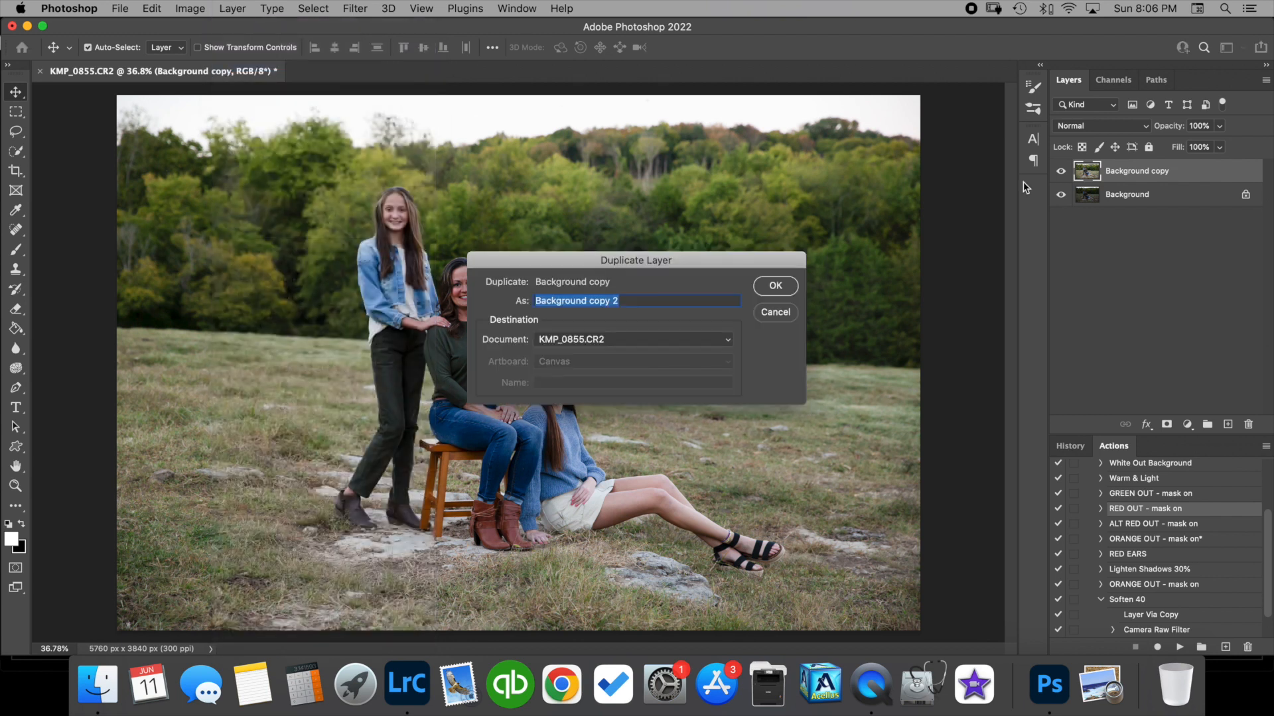
pyautogui.click(768, 283)
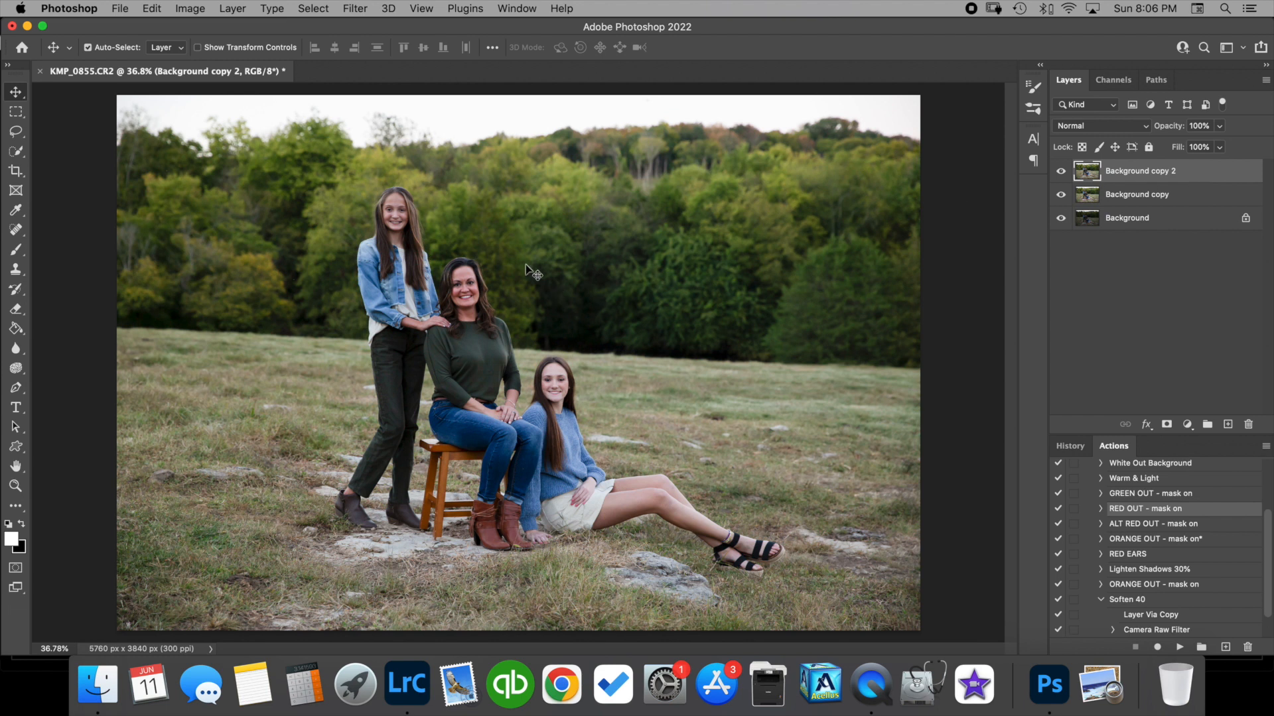
# Open the Camera Raw Filter on Background copy 2 and expand the Color Mixer settings
pyautogui.scroll(5, 526, 266)
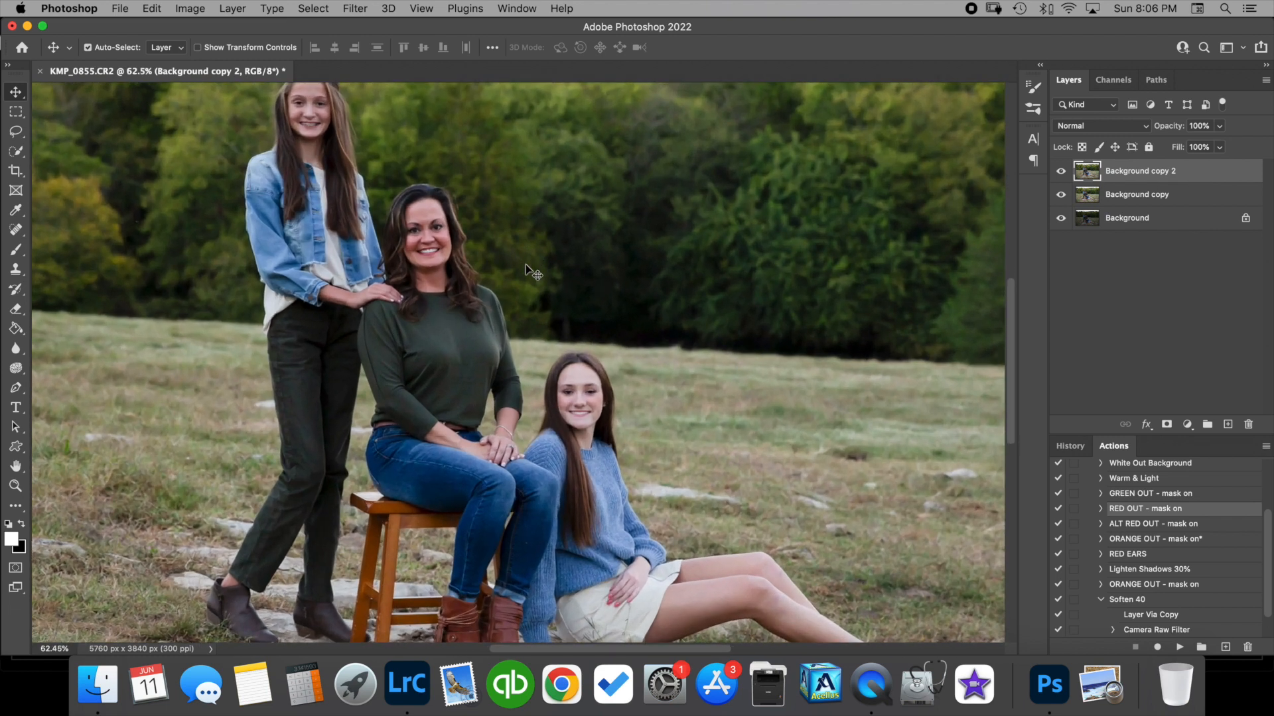
pyautogui.scroll(2, 526, 266)
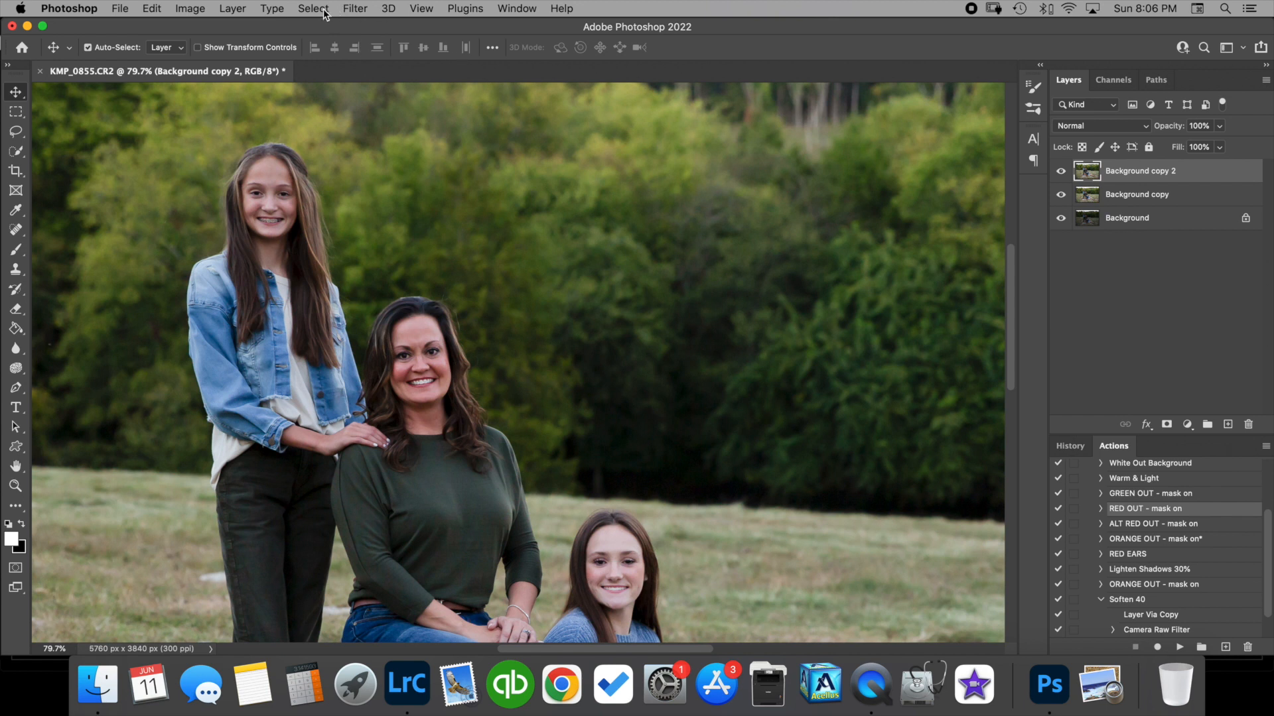
pyautogui.click(355, 9)
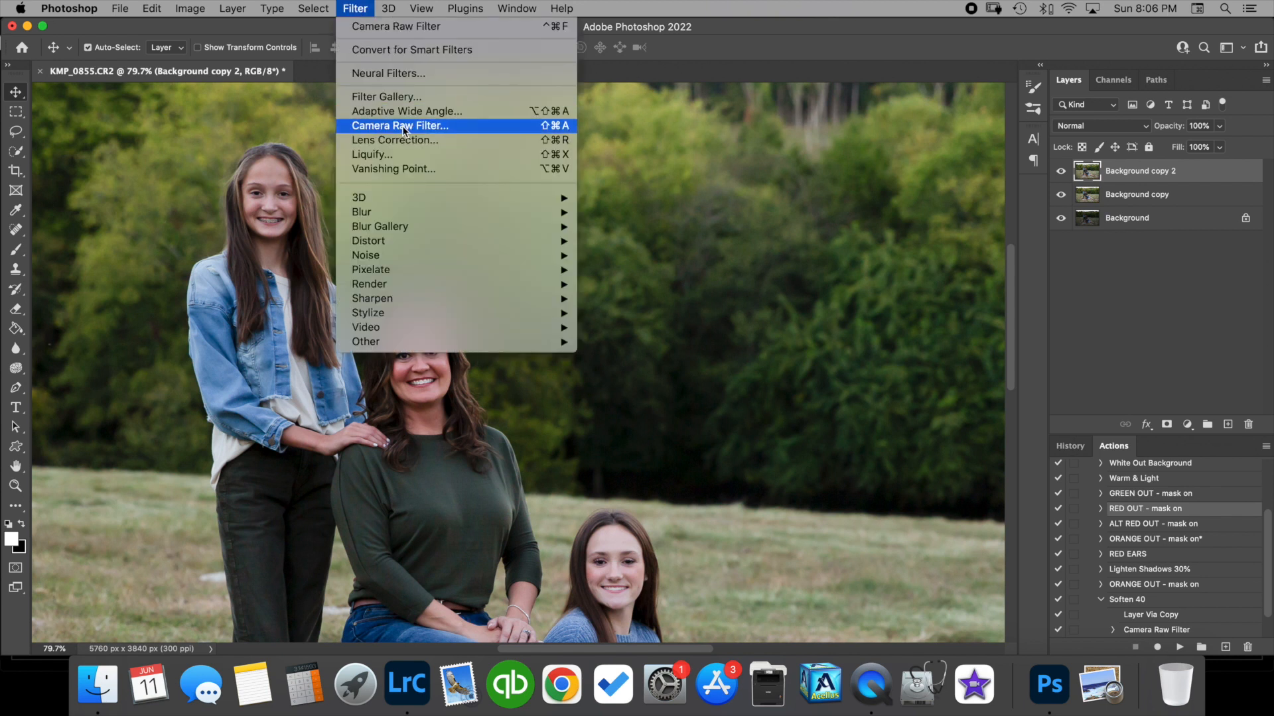
pyautogui.click(523, 141)
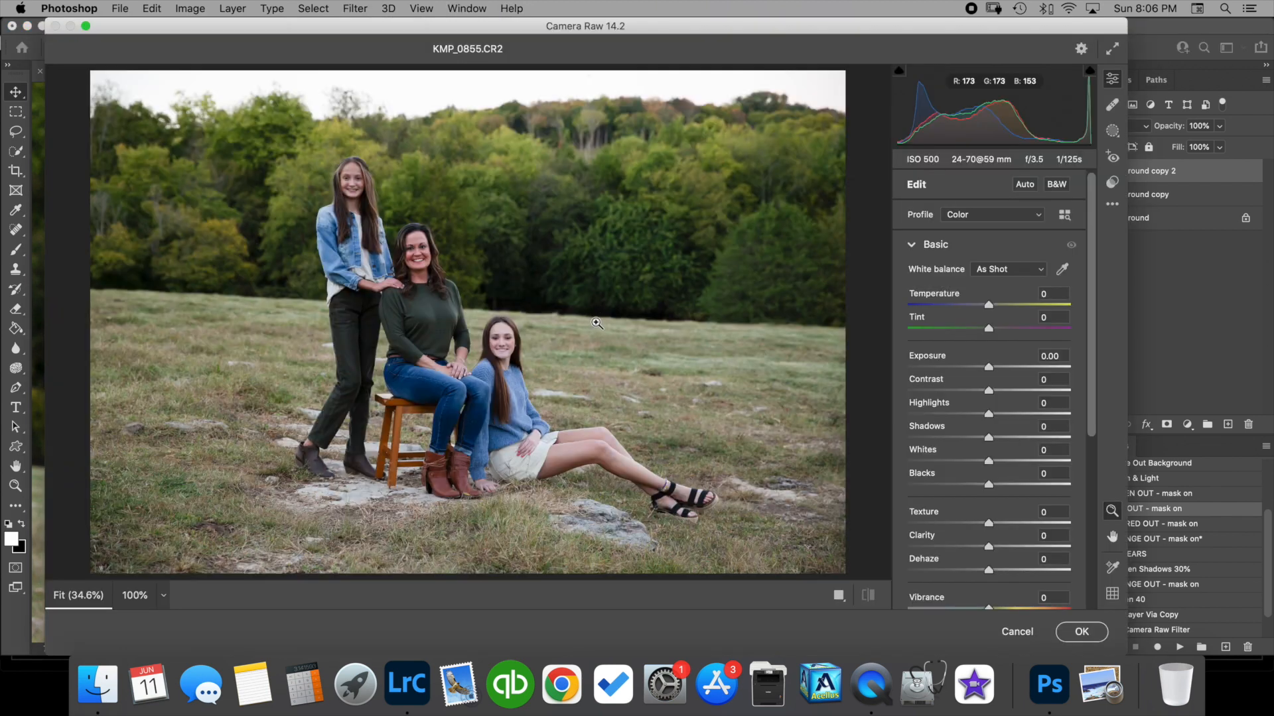
pyautogui.moveTo(430, 251); pyautogui.dragTo(504, 287)
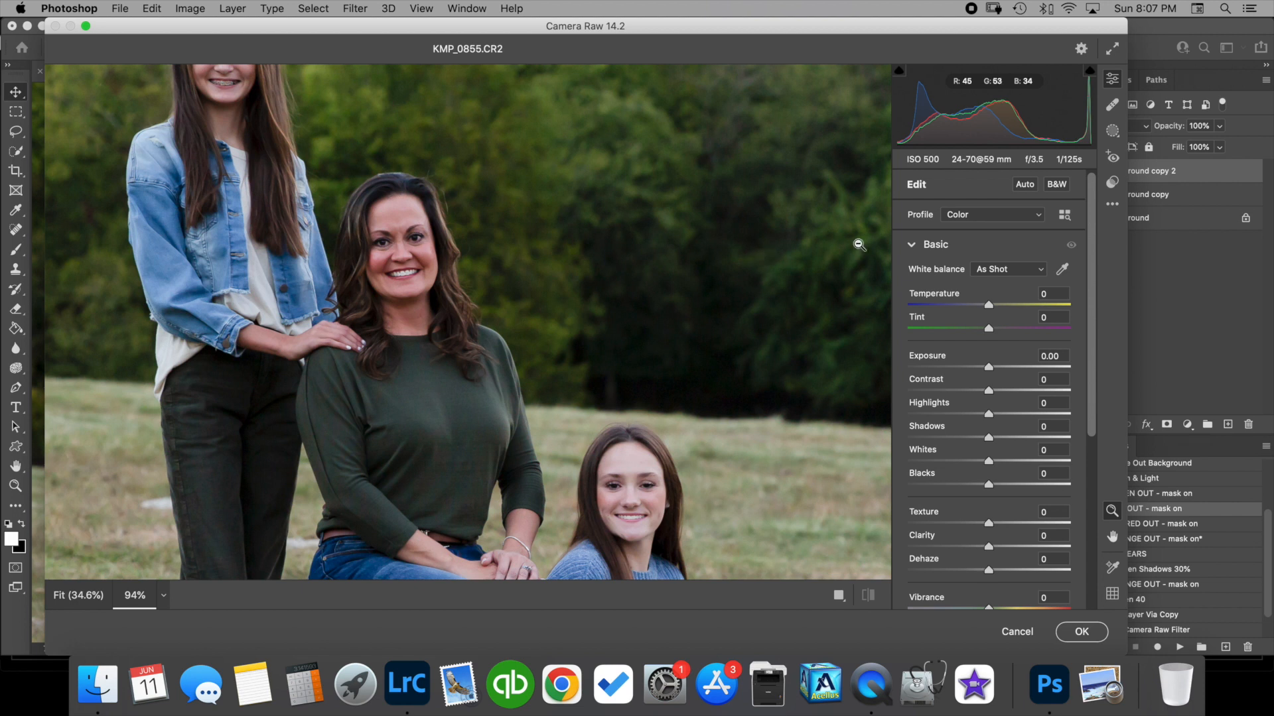
pyautogui.moveTo(1088, 330); pyautogui.dragTo(1083, 469)
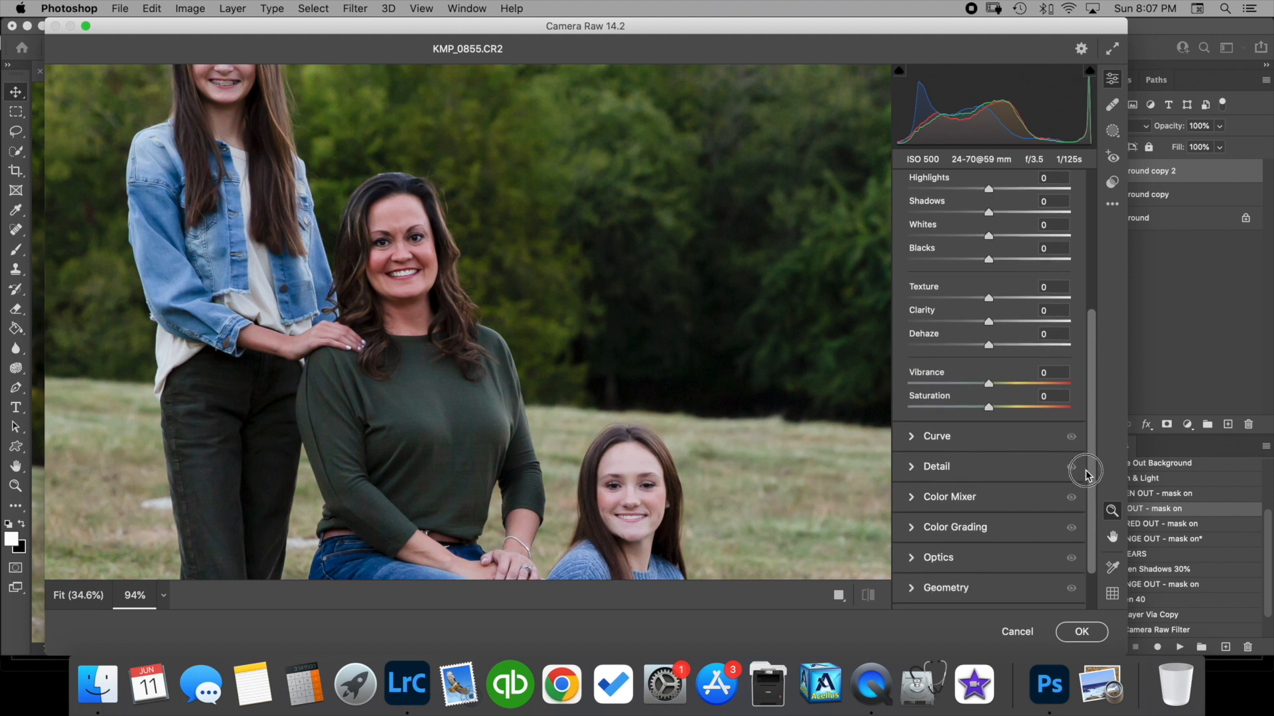
pyautogui.click(913, 472)
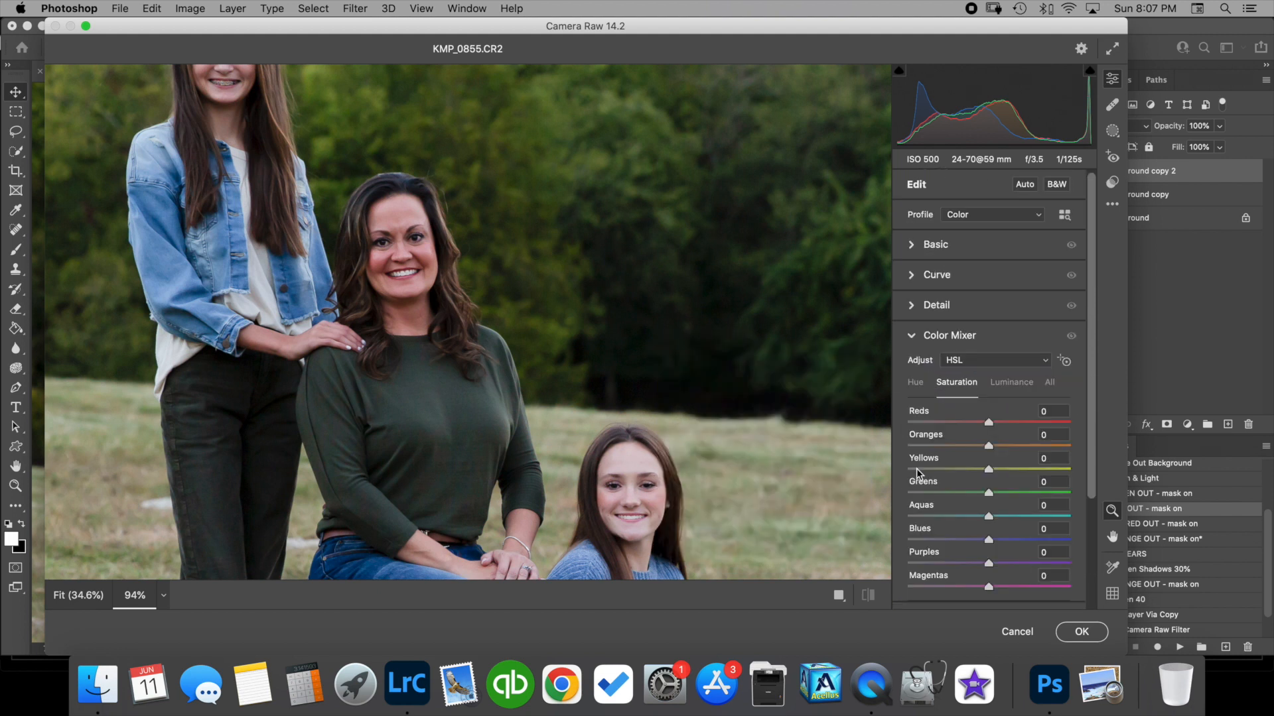
# Lower the HSL saturation of the oranges to -10 and the reds to slightly below -11, and apply the filter
pyautogui.moveTo(1091, 351); pyautogui.dragTo(1087, 398)
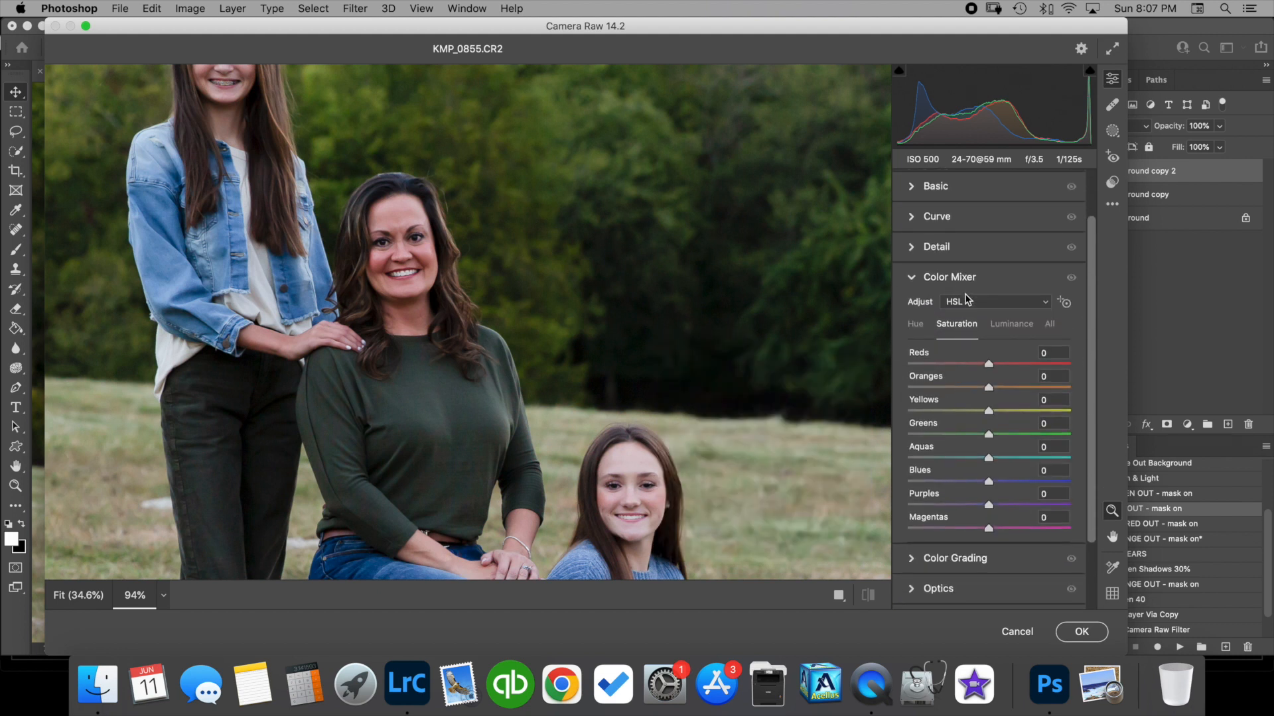
pyautogui.click(1036, 303)
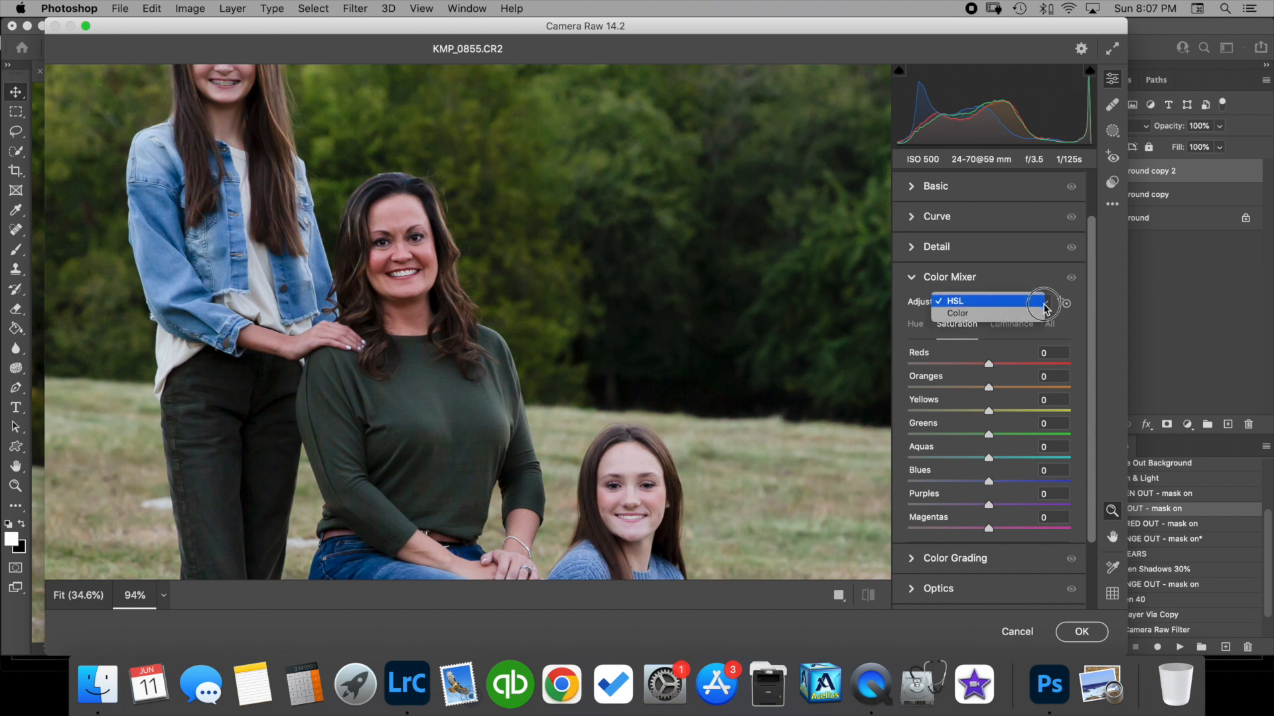
pyautogui.click(1039, 304)
pyautogui.click(918, 325)
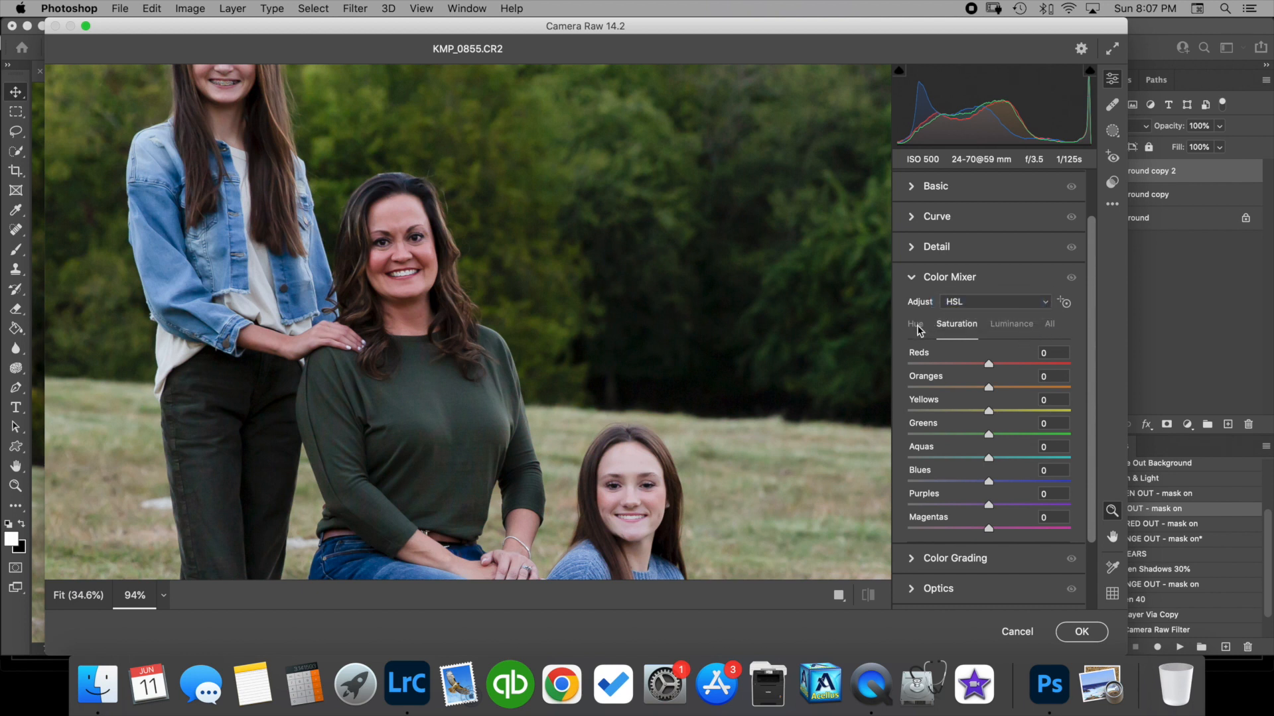
pyautogui.click(962, 327)
pyautogui.click(988, 367)
pyautogui.moveTo(989, 369); pyautogui.dragTo(979, 391)
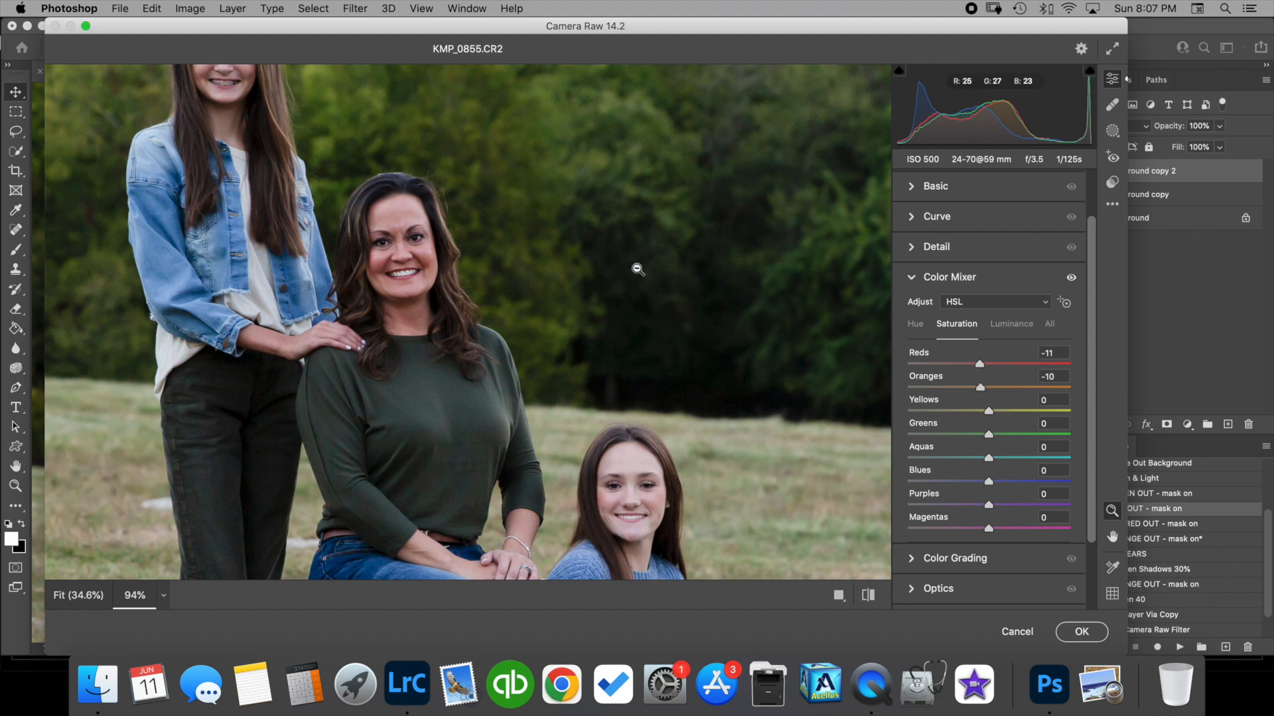
pyautogui.moveTo(980, 364); pyautogui.dragTo(978, 365)
pyautogui.click(1083, 632)
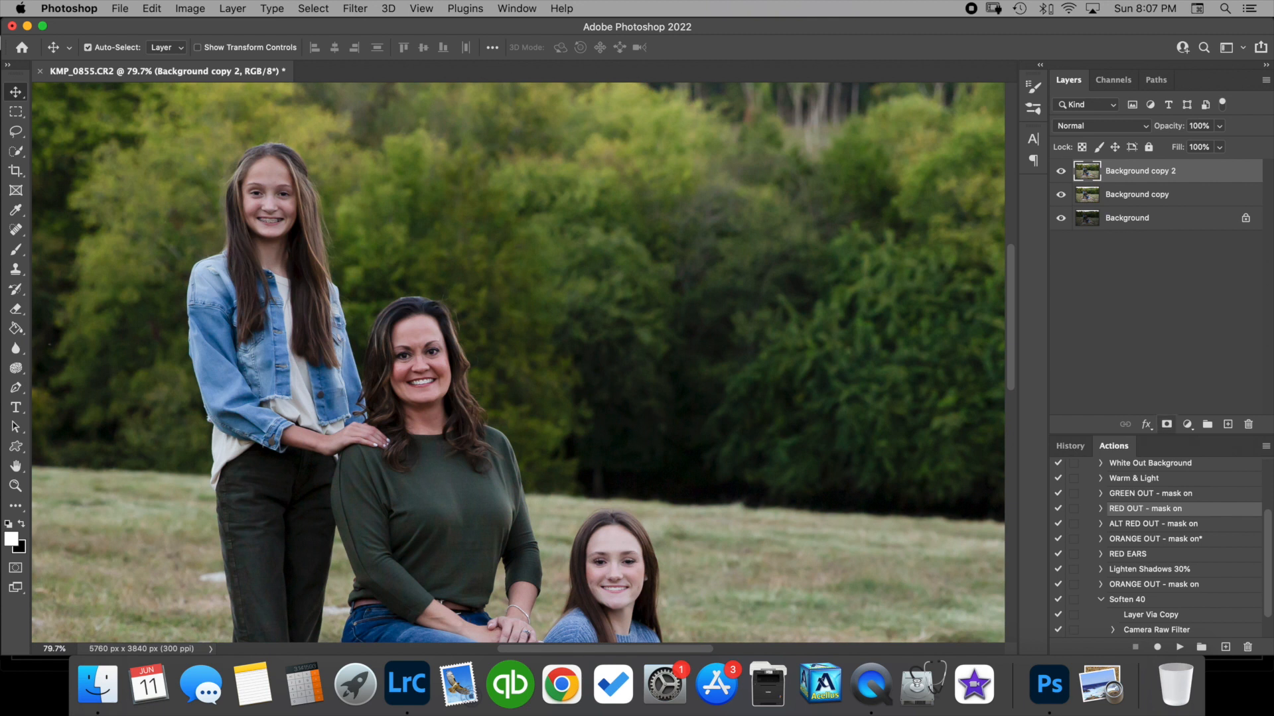
# Add a layer mask to Background copy 2 and invert it to black
pyautogui.click(1166, 424)
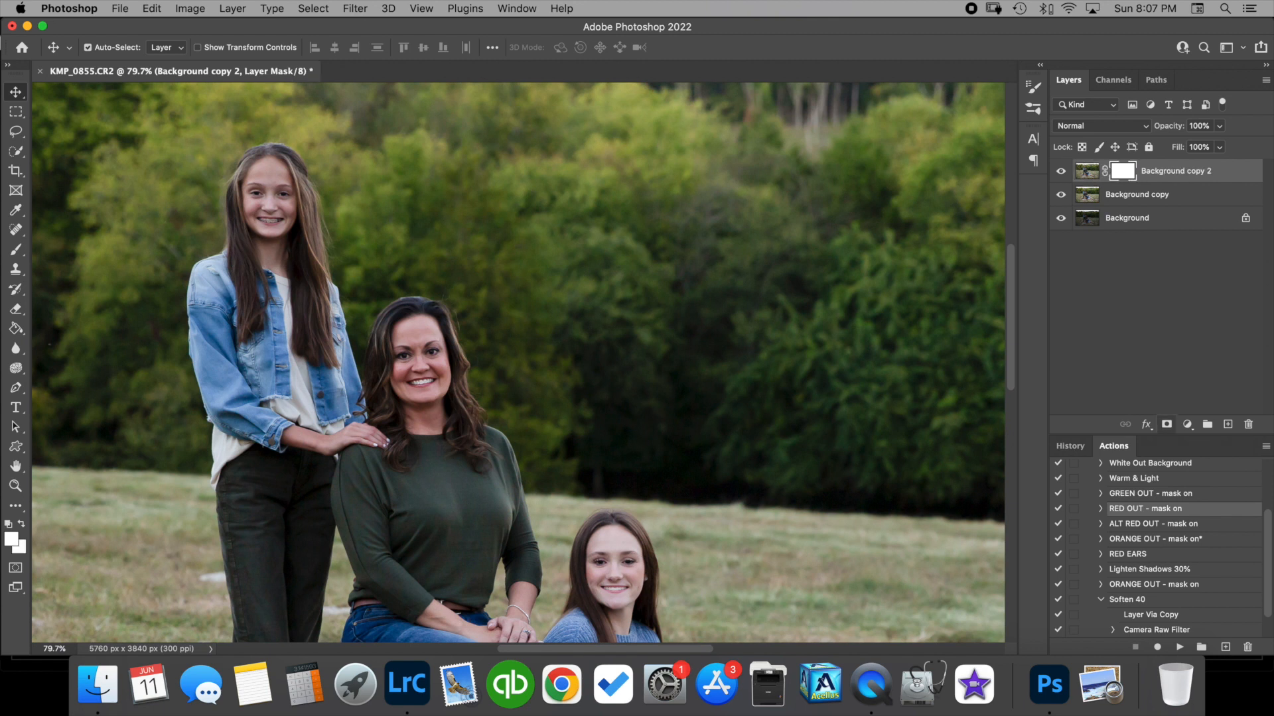
pyautogui.press('super+i')
# Paint white on the mask over the seated woman's reddish face and neck with a 45 px Soft Round brush at 100% opacity
pyautogui.press('b')
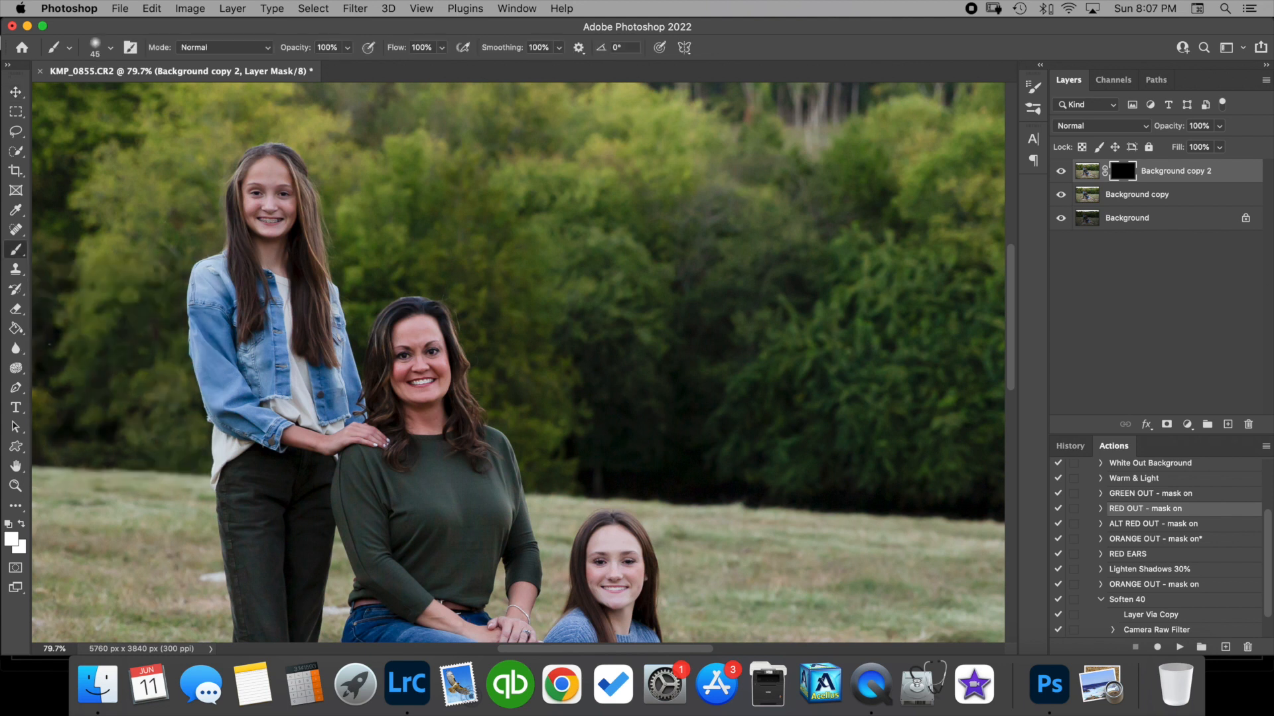
pyautogui.click(110, 48)
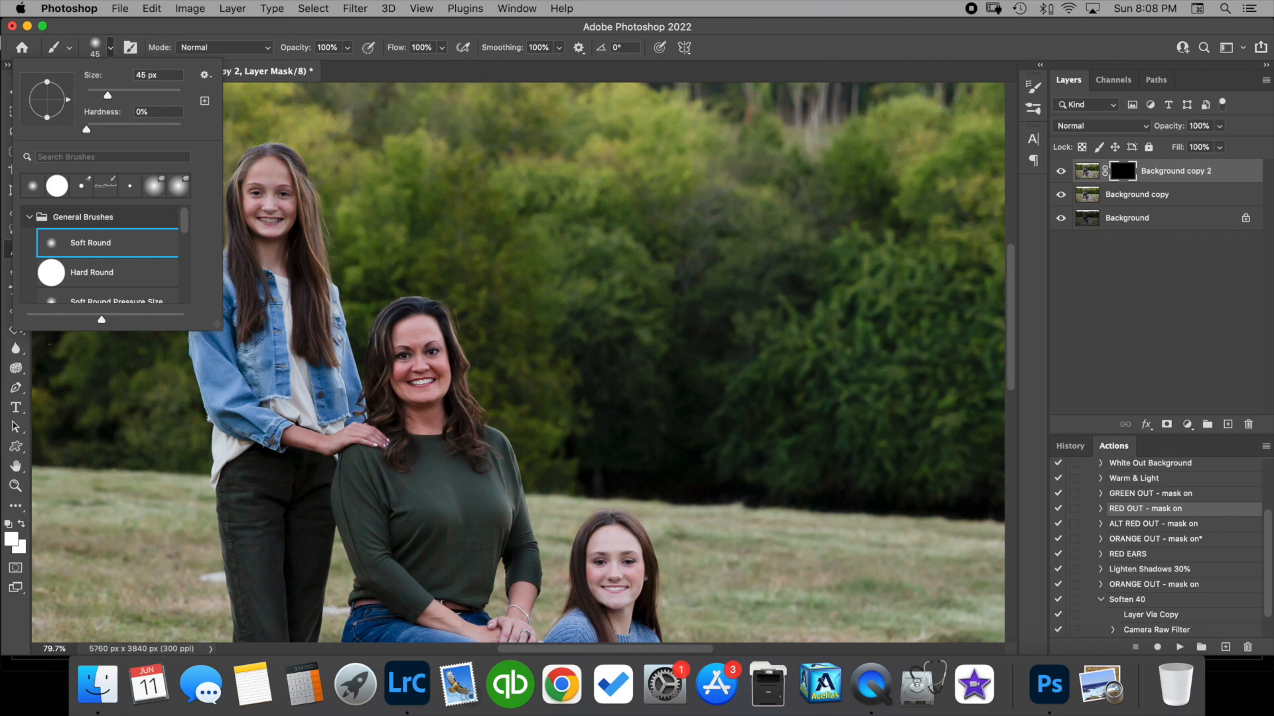
pyautogui.click(130, 47)
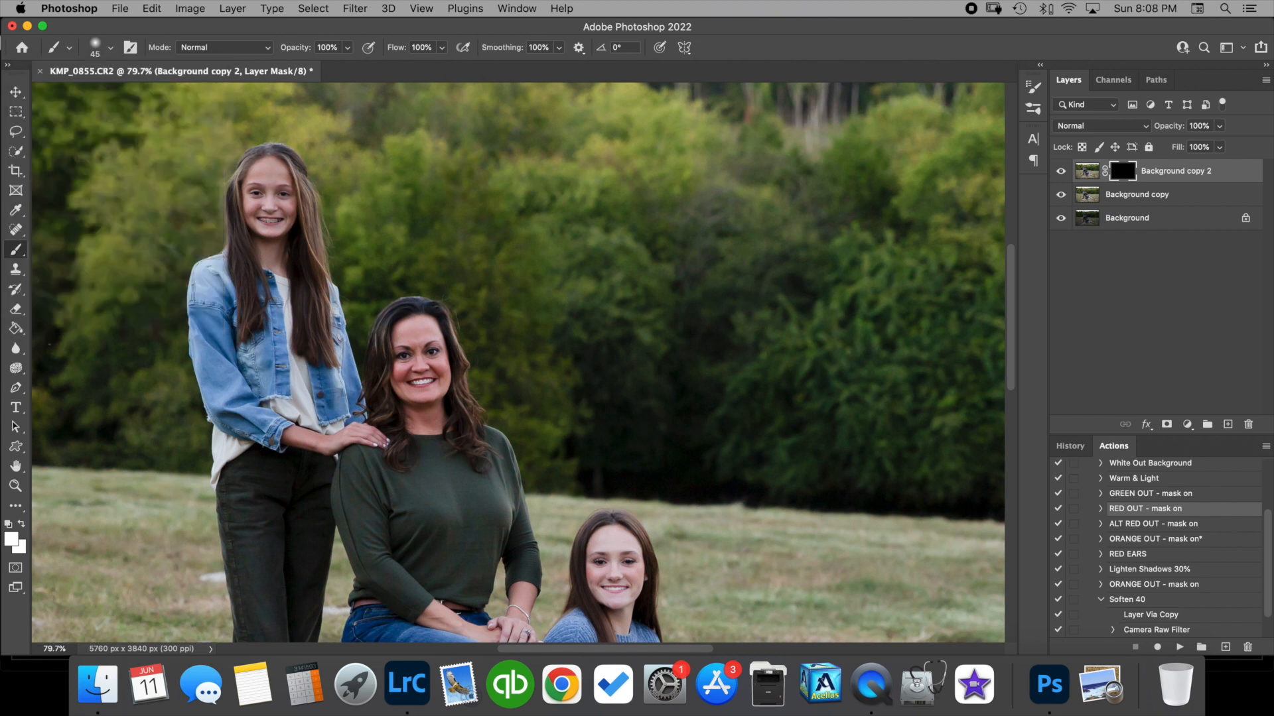
pyautogui.click(267, 48)
pyautogui.click(268, 47)
pyautogui.scroll(5, 418, 398)
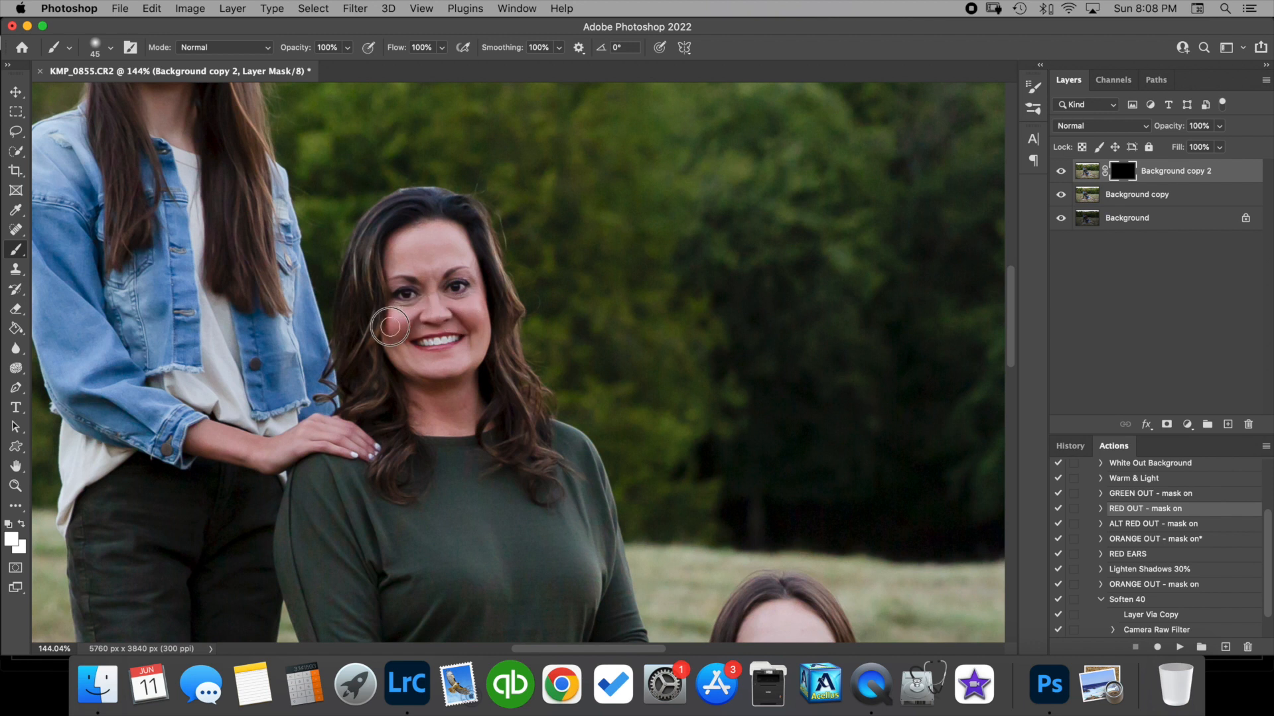
pyautogui.click(471, 396)
pyautogui.moveTo(413, 328)
pyautogui.mouseDown()
pyautogui.moveTo(467, 317)
pyautogui.moveTo(407, 324)
pyautogui.moveTo(392, 329)
pyautogui.moveTo(406, 354)
pyautogui.moveTo(394, 343)
pyautogui.moveTo(478, 338)
pyautogui.moveTo(405, 338)
pyautogui.moveTo(466, 339)
pyautogui.moveTo(420, 395)
pyautogui.moveTo(448, 406)
pyautogui.moveTo(474, 388)
pyautogui.moveTo(414, 360)
pyautogui.moveTo(386, 320)
pyautogui.moveTo(481, 316)
pyautogui.moveTo(464, 286)
pyautogui.moveTo(387, 287)
pyautogui.mouseUp()
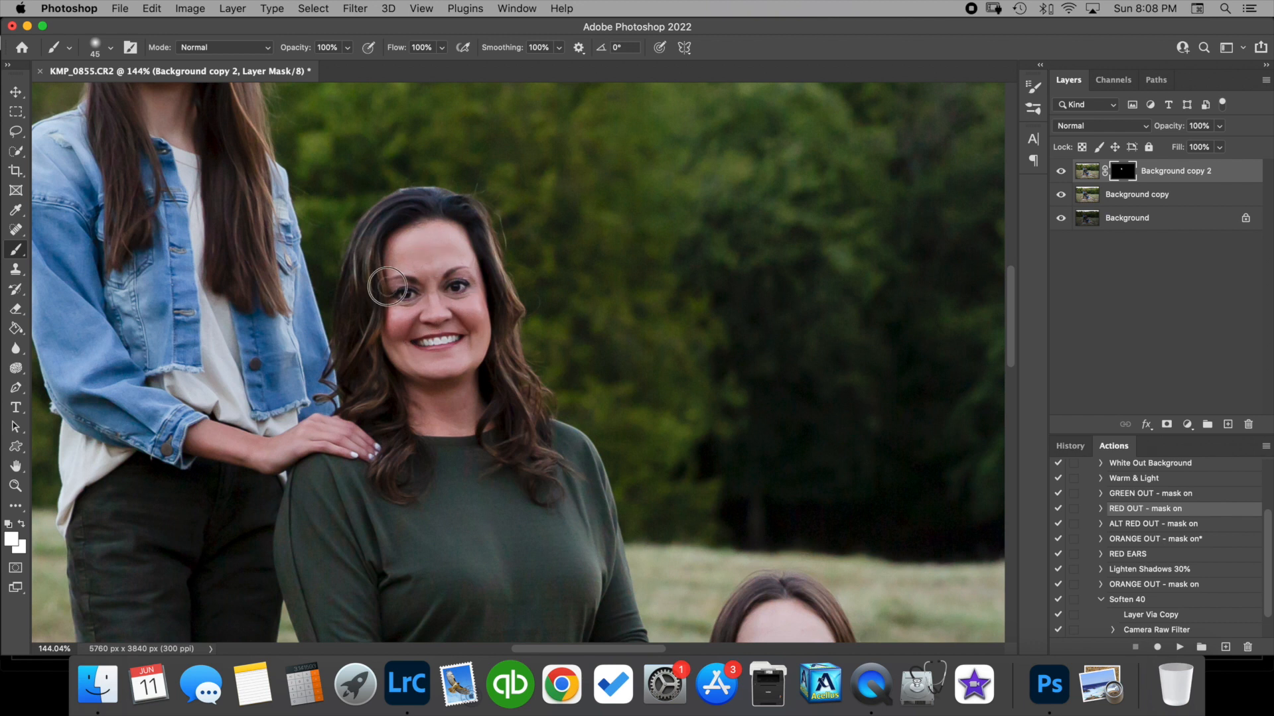
# Paint black on the mask over the woman's lips with a 25 px brush to restore their original colour
pyautogui.click(9, 524)
pyautogui.click(22, 525)
pyautogui.click(15, 542)
pyautogui.click(1180, 208)
pyautogui.press('[')
pyautogui.press('[')
pyautogui.press('[')
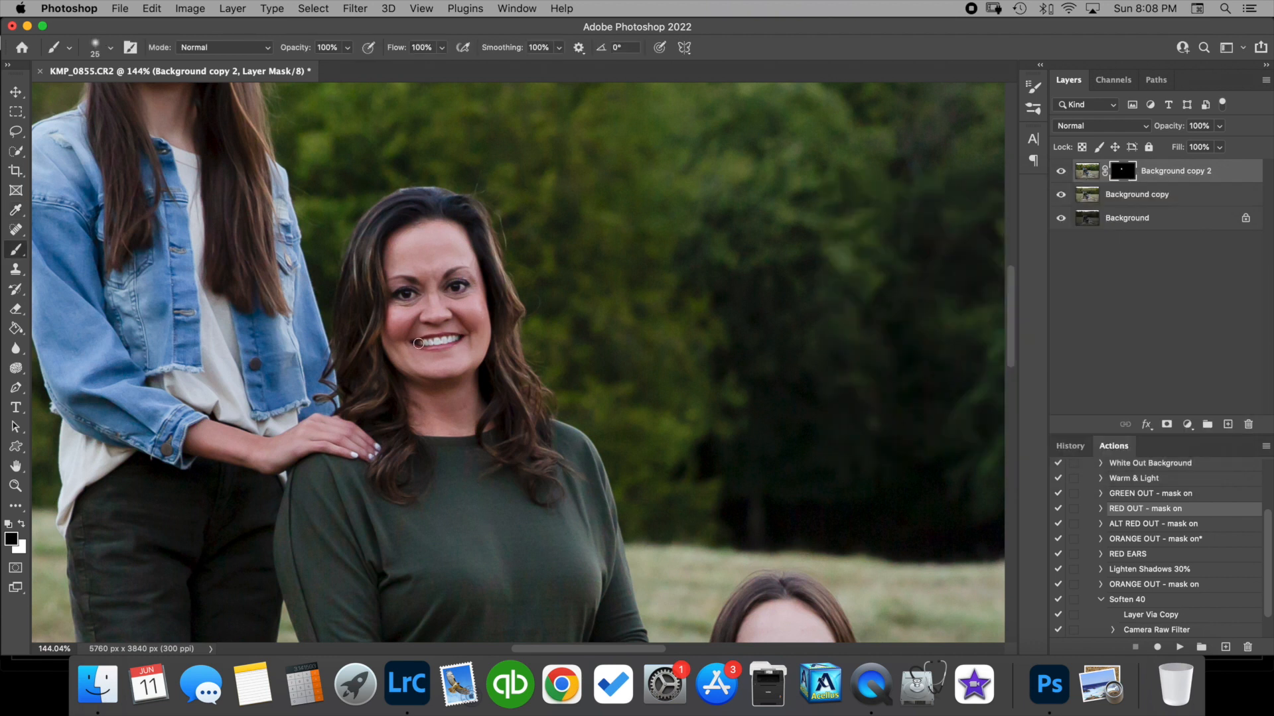
pyautogui.moveTo(420, 344)
pyautogui.mouseDown()
pyautogui.moveTo(456, 339)
pyautogui.moveTo(419, 344)
pyautogui.moveTo(434, 359)
pyautogui.mouseUp()
# Toggle the visibility of Background copy 2 to compare the skin tones with and without the red reduction
pyautogui.scroll(-6, 433, 355)
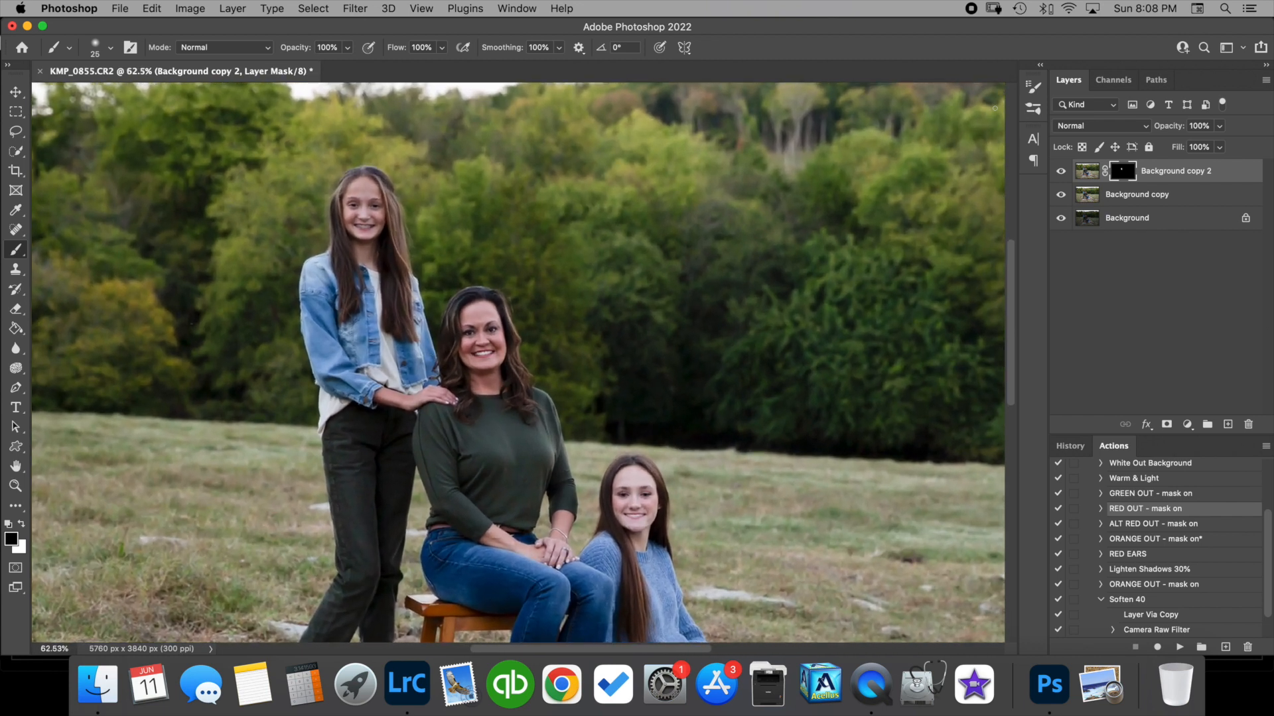
pyautogui.click(1062, 172)
pyautogui.click(1061, 172)
pyautogui.click(1062, 172)
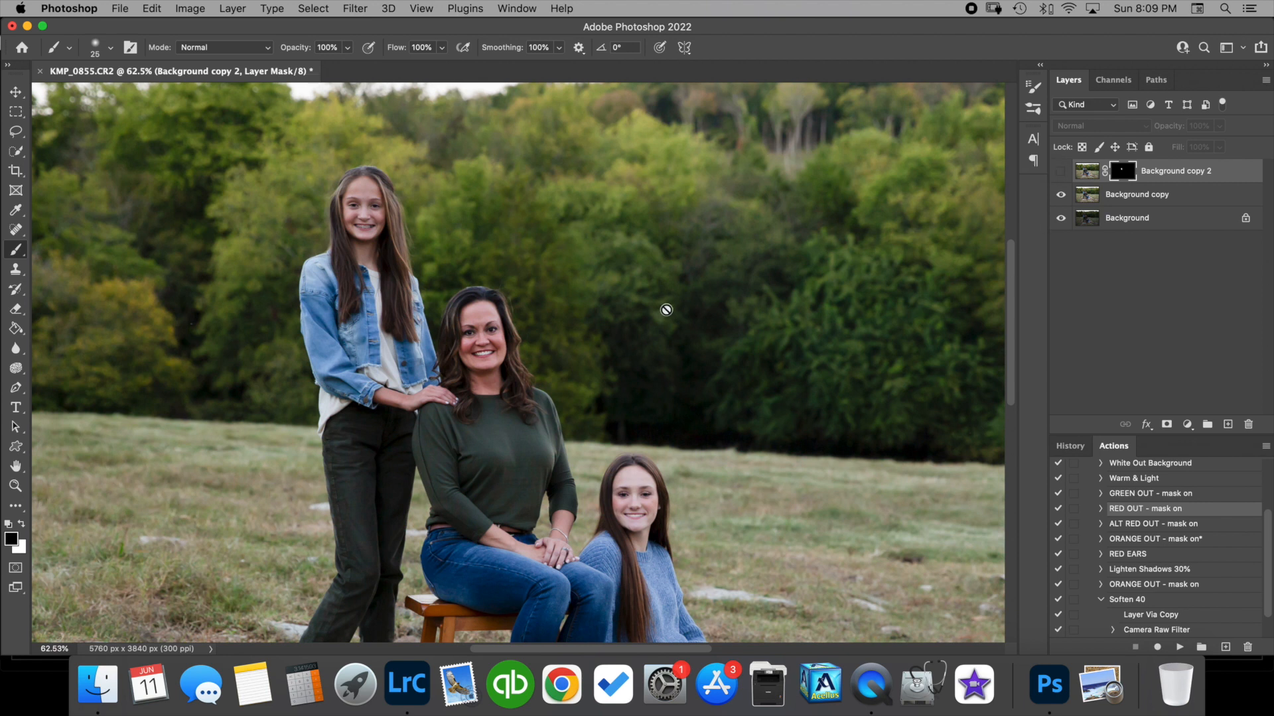
# Show Background copy 2 again and merge it with Background copy into a single layer
pyautogui.click(1061, 172)
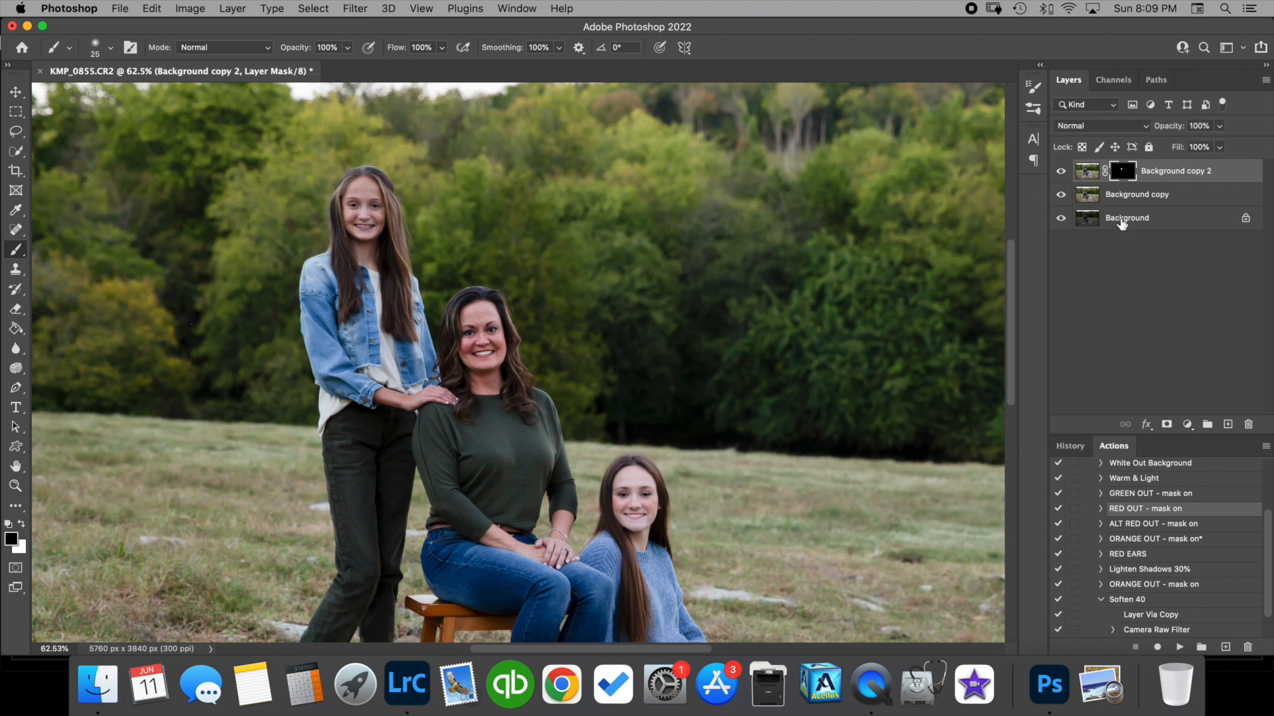
pyautogui.click(1194, 199)
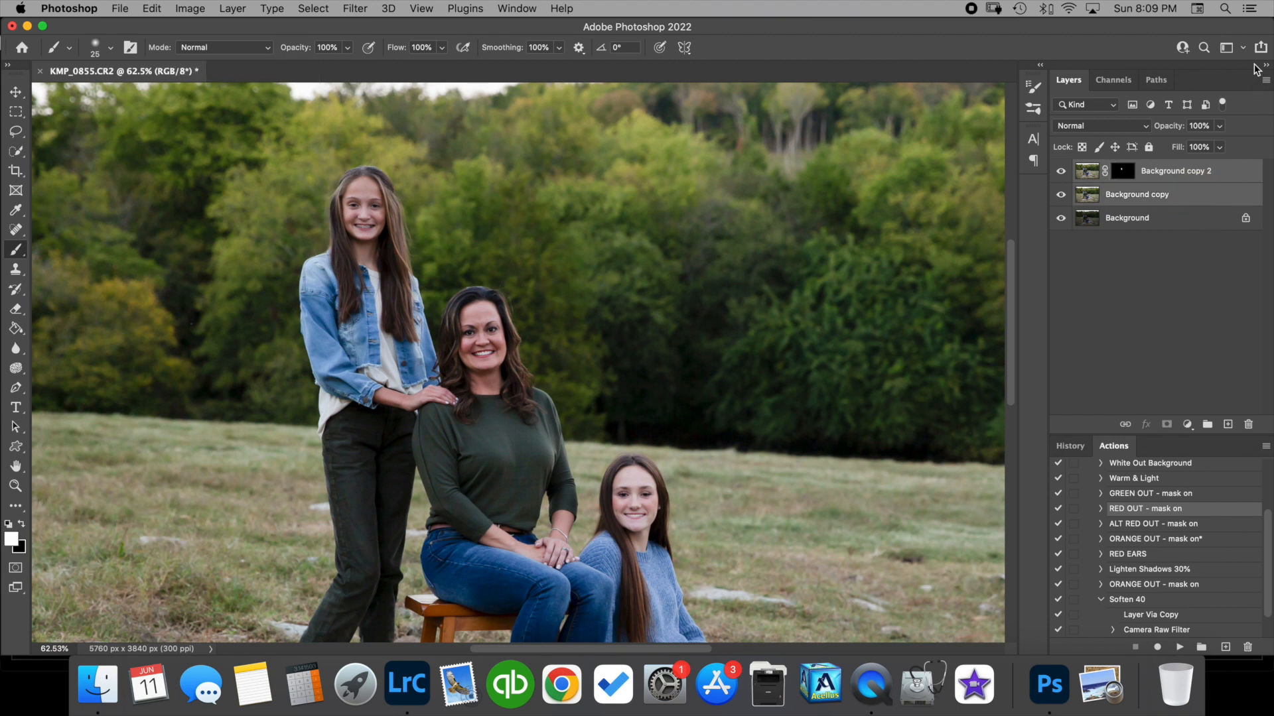
pyautogui.click(1265, 83)
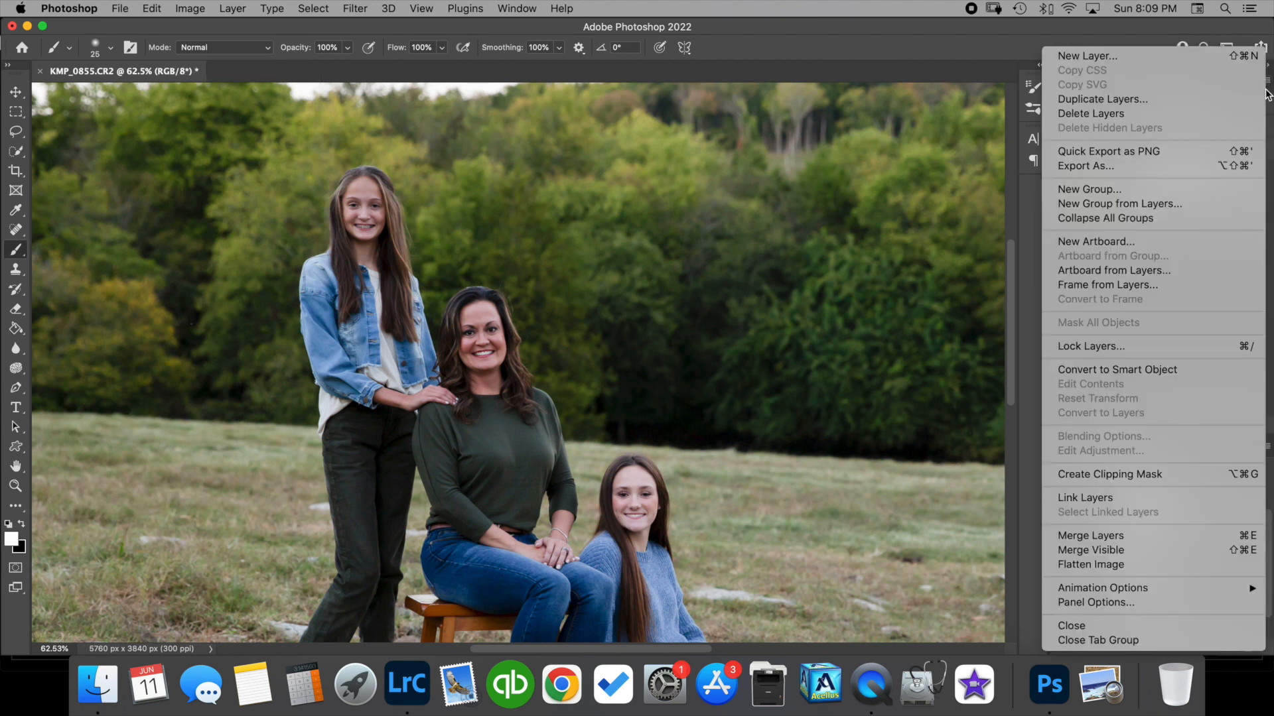
pyautogui.click(1104, 538)
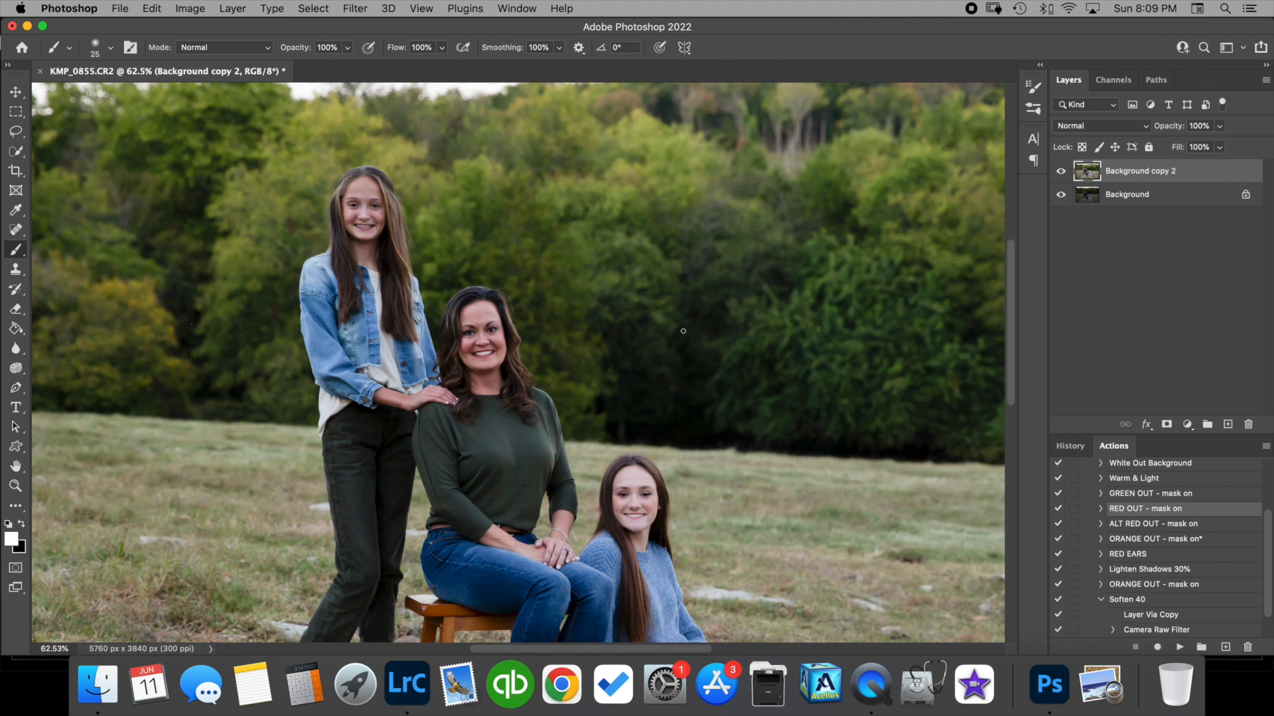
# Duplicate the merged Background copy 2 layer as Background copy 3 within the same document
pyautogui.scroll(-5, 694, 315)
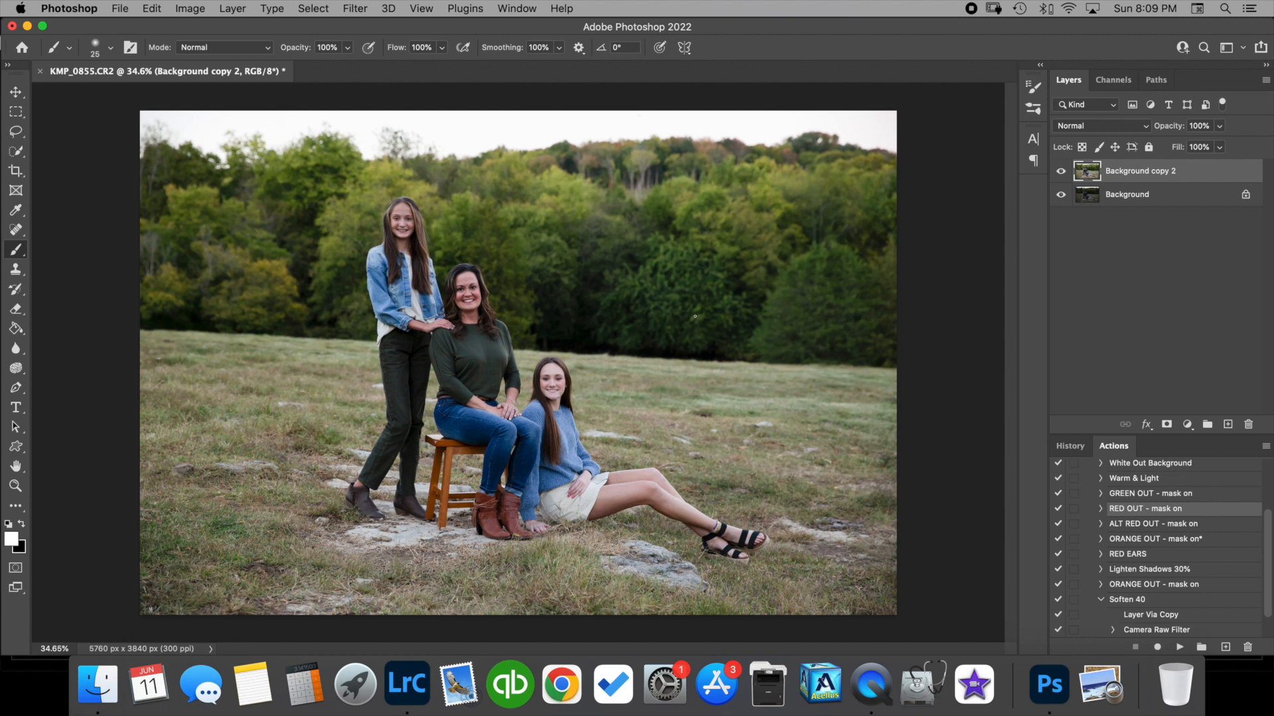
pyautogui.click(233, 8)
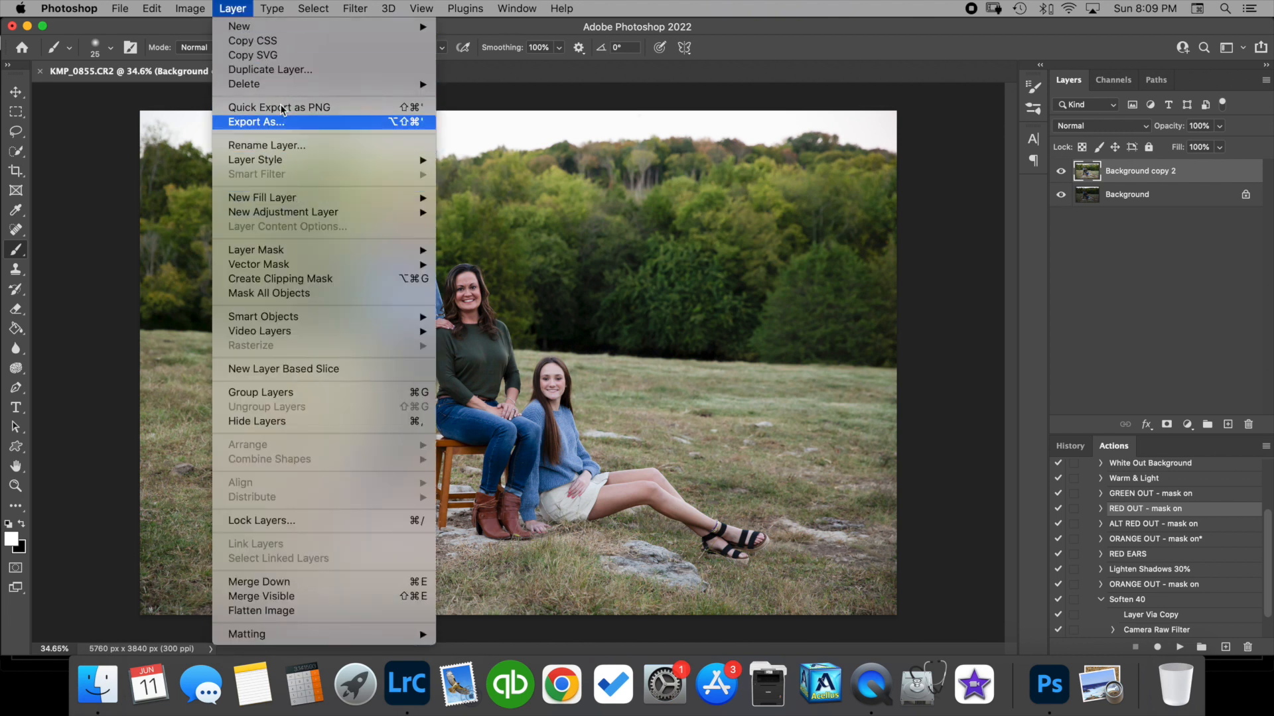
pyautogui.click(297, 69)
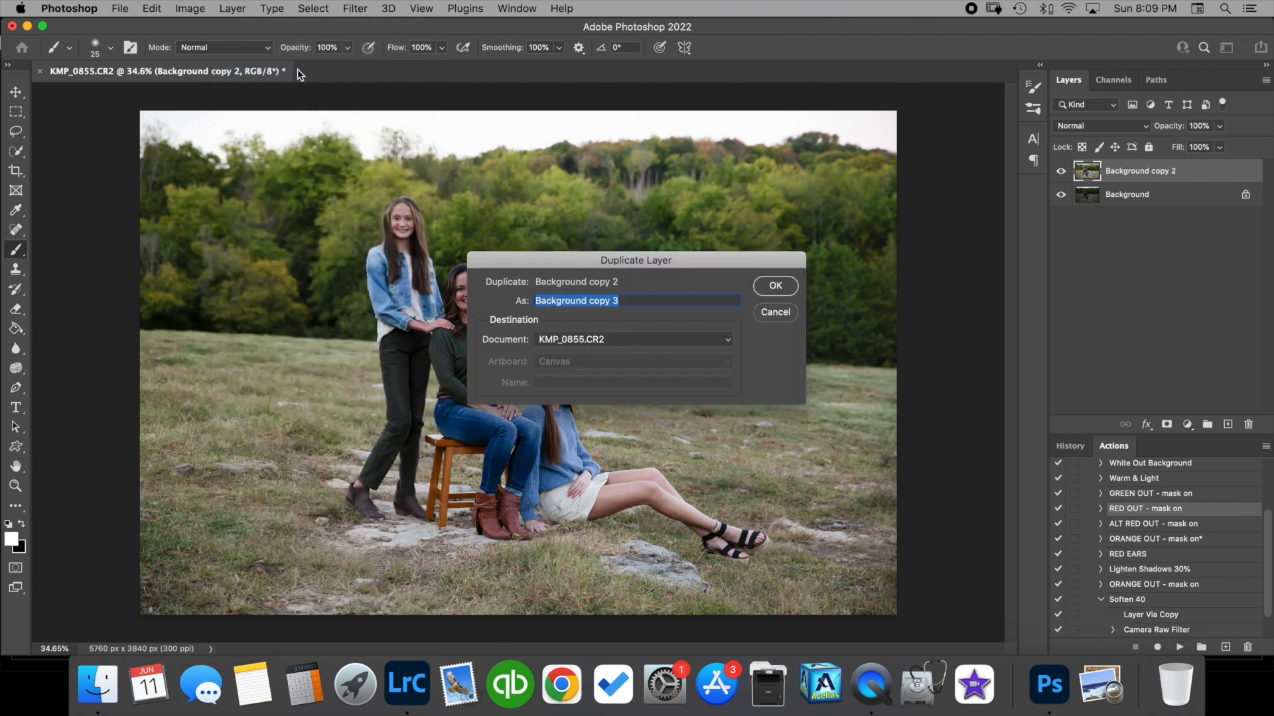
pyautogui.click(781, 290)
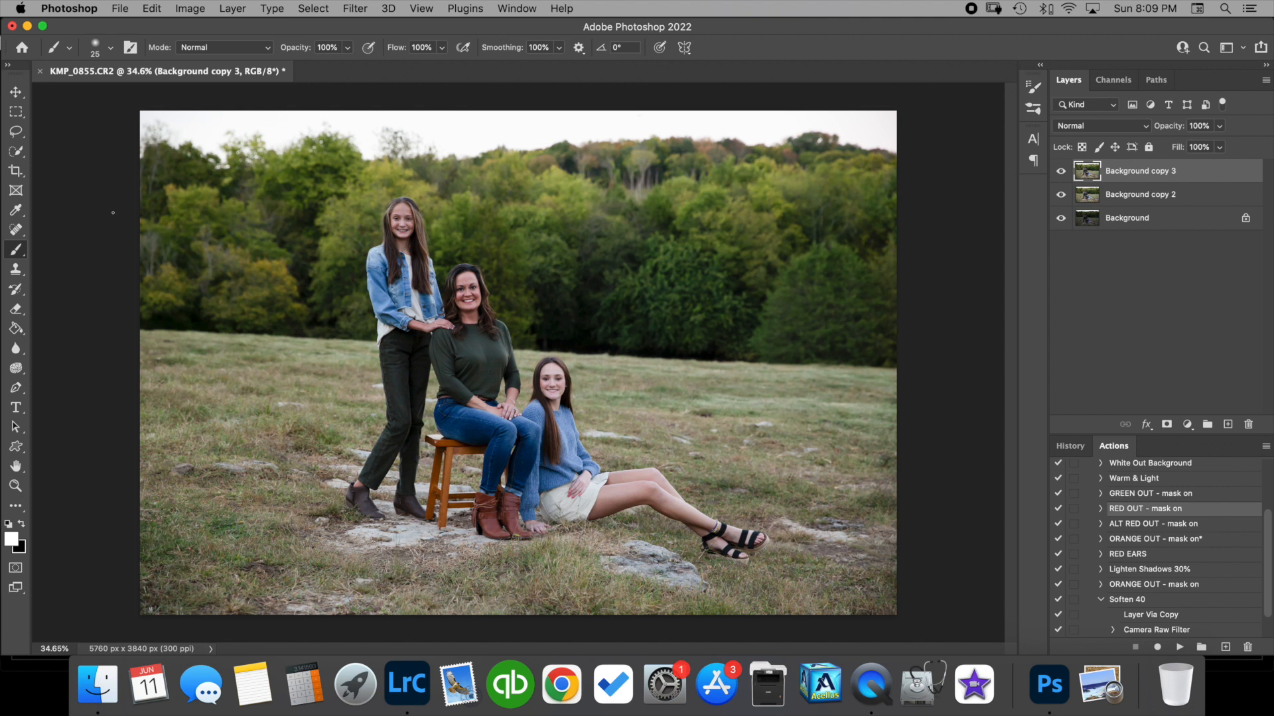
# Heal a small blemish on the seated woman's jeans using the Content-Aware Spot Healing Brush at 15 px on Background copy 3
pyautogui.click(17, 232)
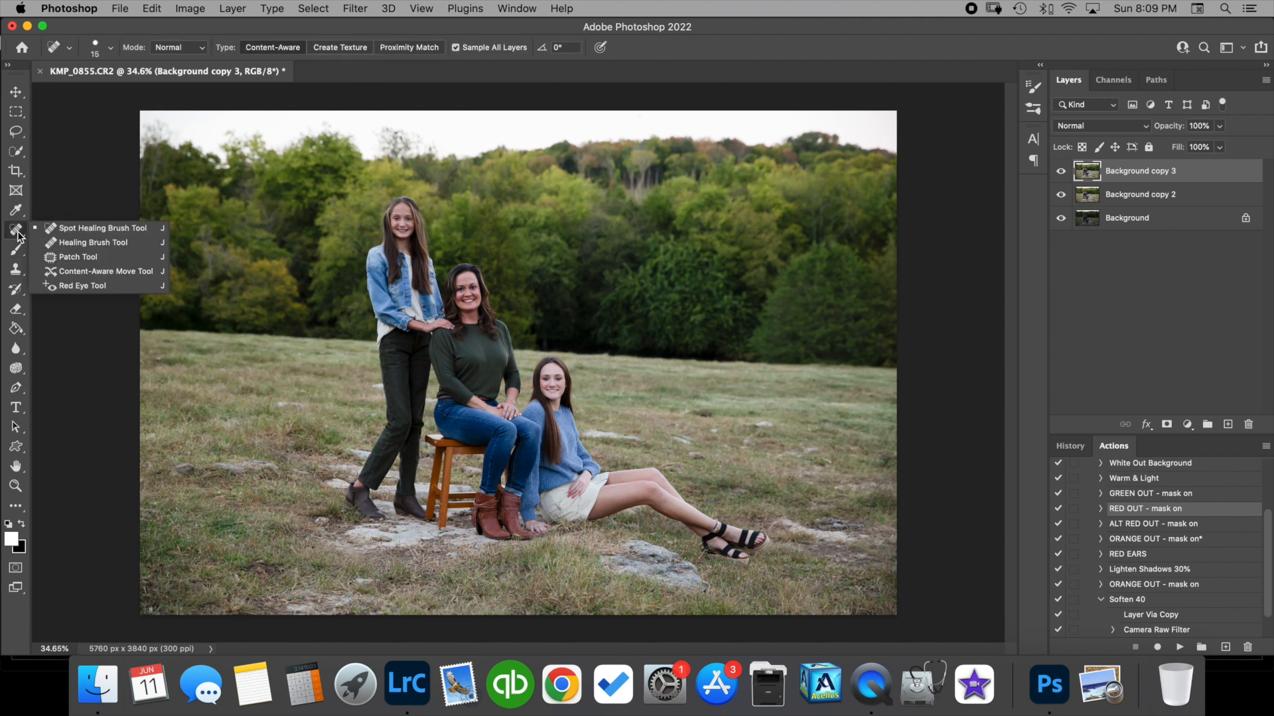
pyautogui.click(57, 228)
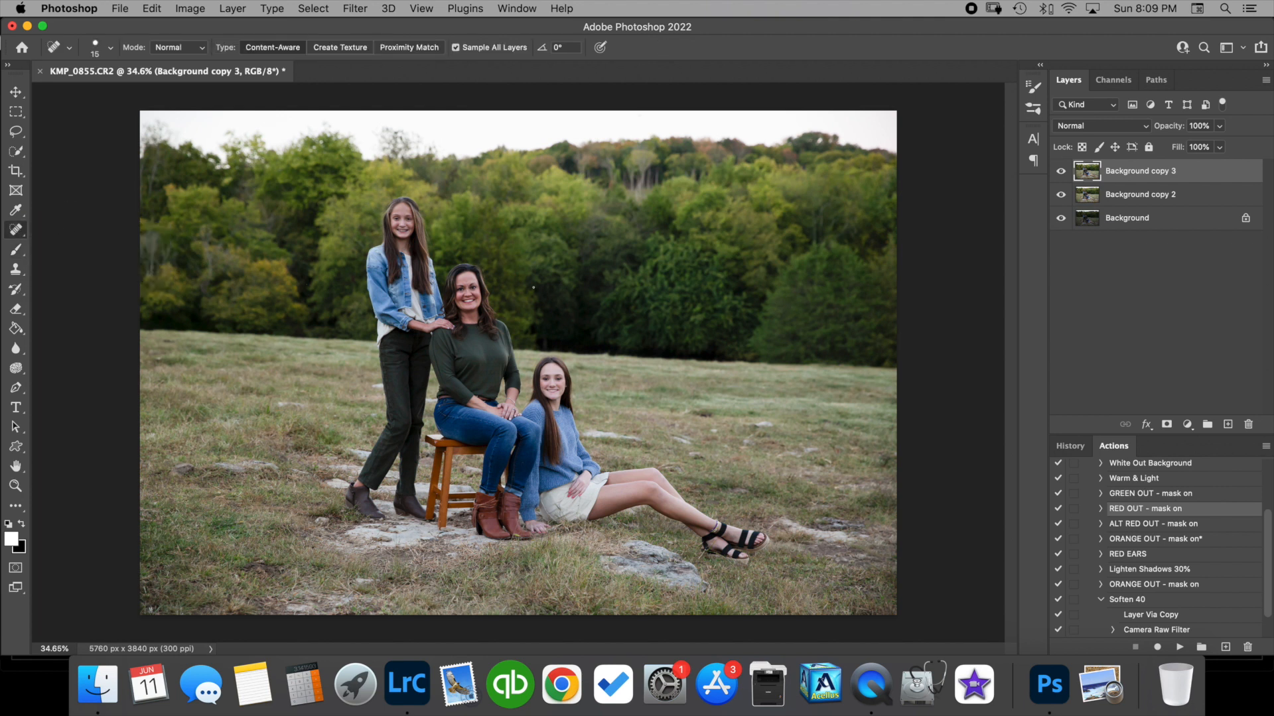
pyautogui.scroll(8, 533, 287)
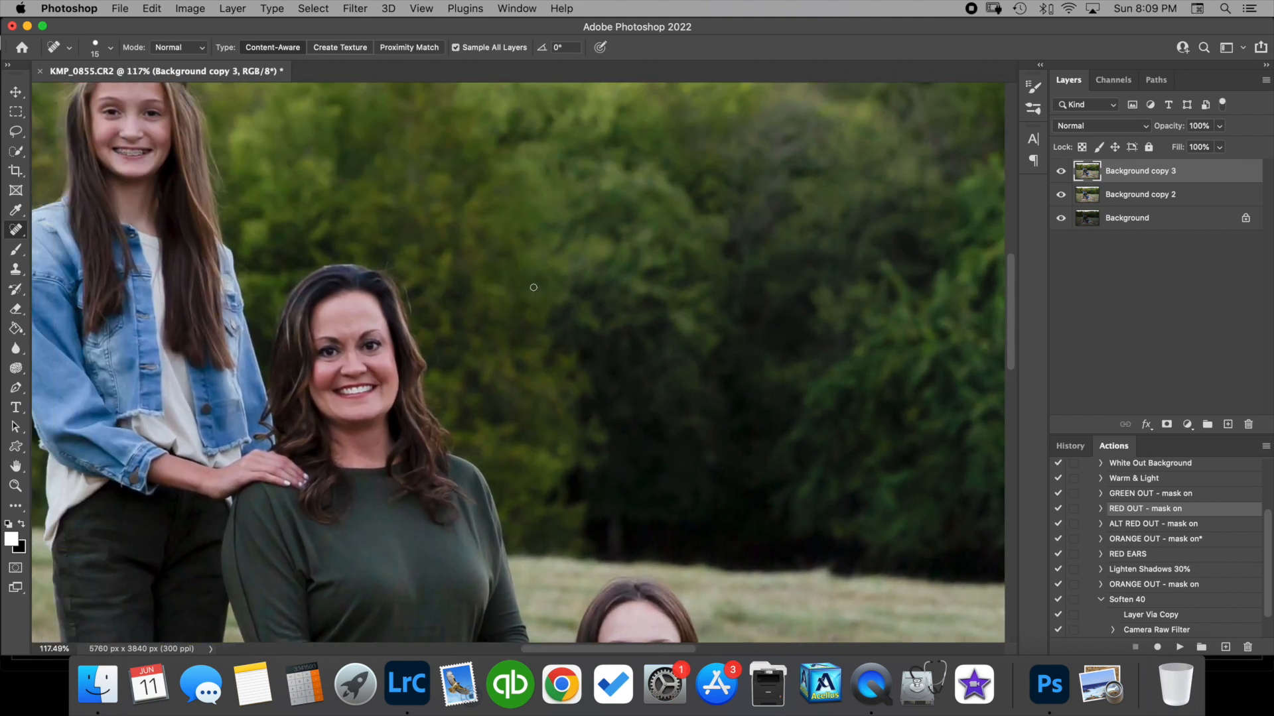
pyautogui.scroll(5, 534, 287)
pyautogui.hscroll(-3, 533, 287)
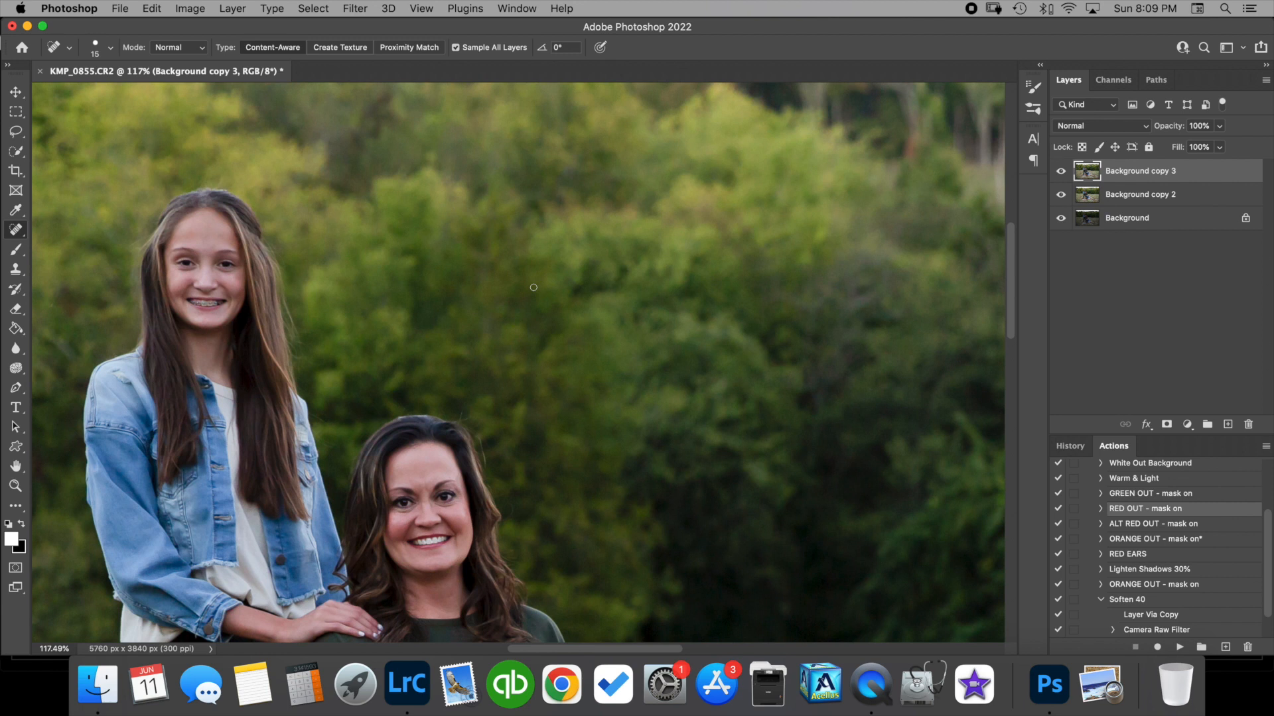
pyautogui.scroll(-5, 533, 288)
pyautogui.hscroll(1, 533, 287)
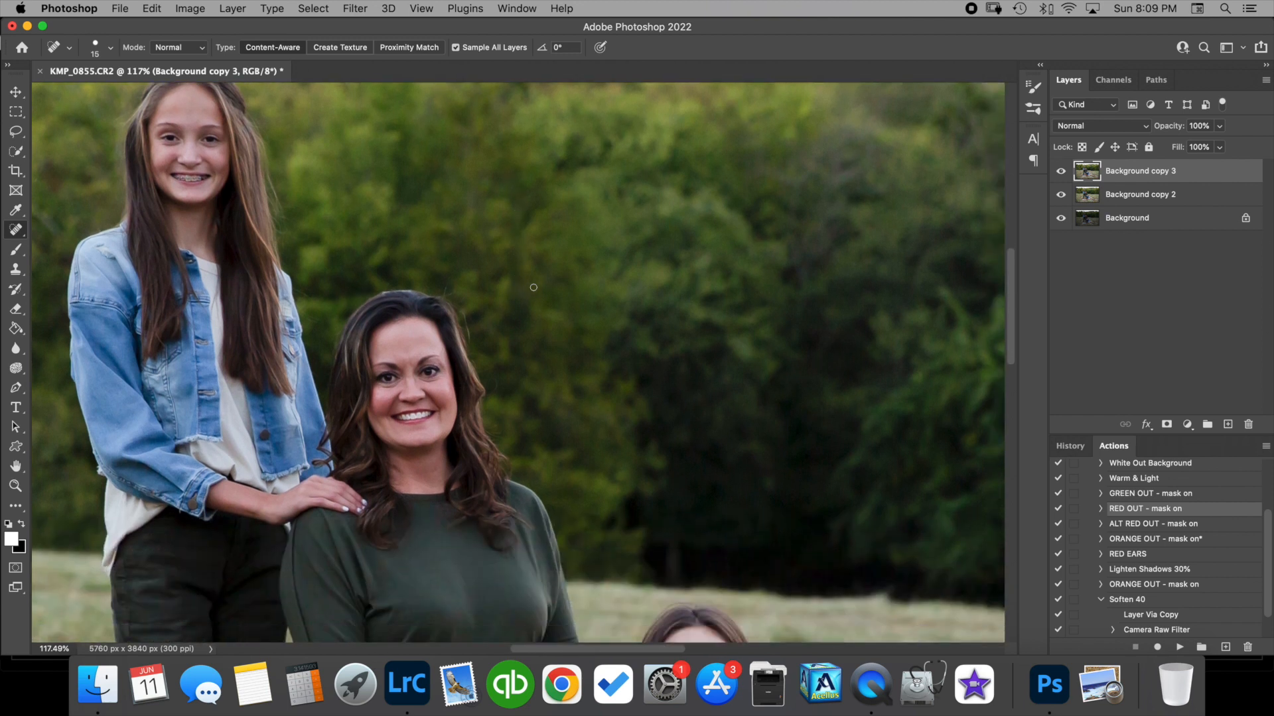
pyautogui.scroll(-20, 533, 288)
pyautogui.hscroll(3, 533, 287)
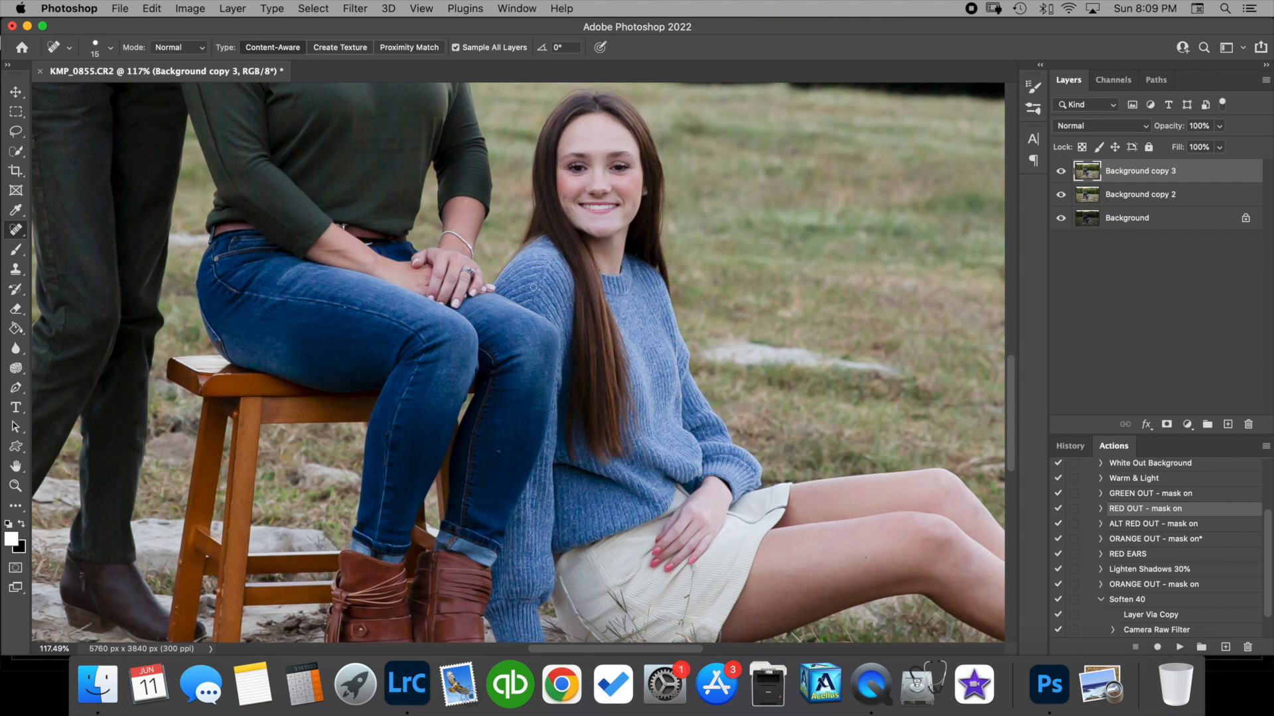
pyautogui.click(499, 452)
# Undo the last Spot Healing Brush stroke
pyautogui.scroll(10, 322, 303)
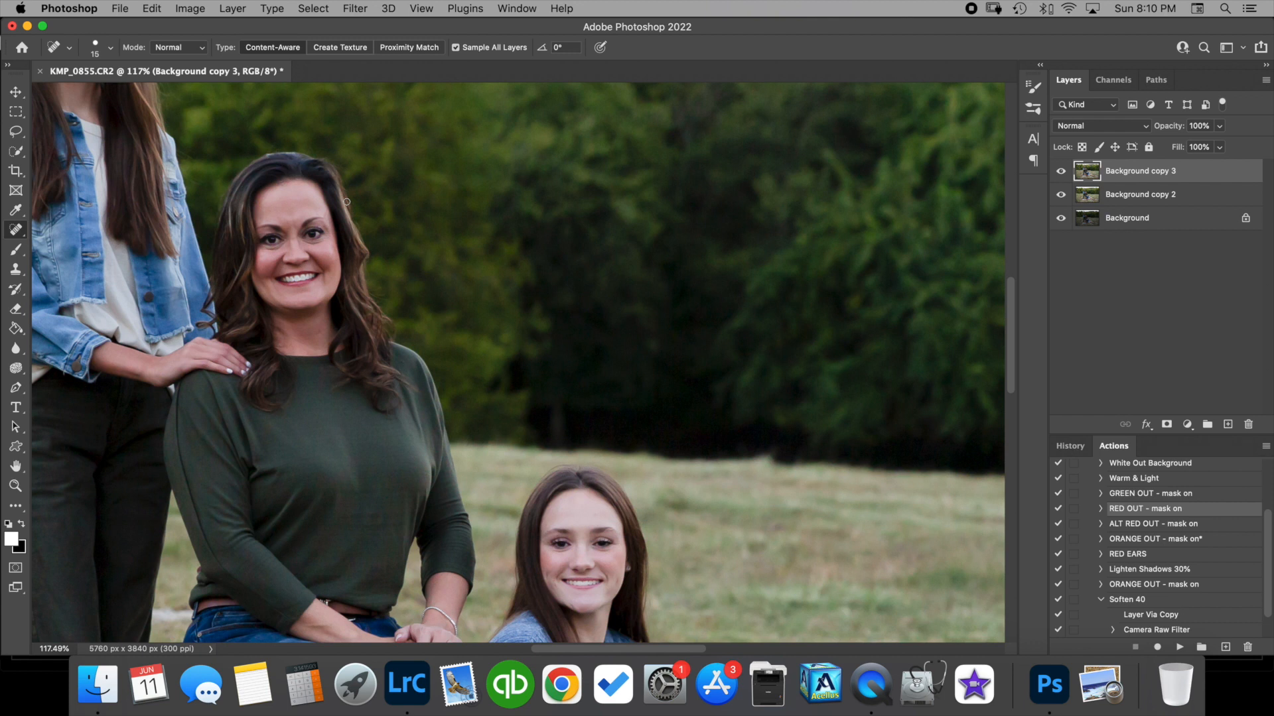
pyautogui.hscroll(-3, 346, 201)
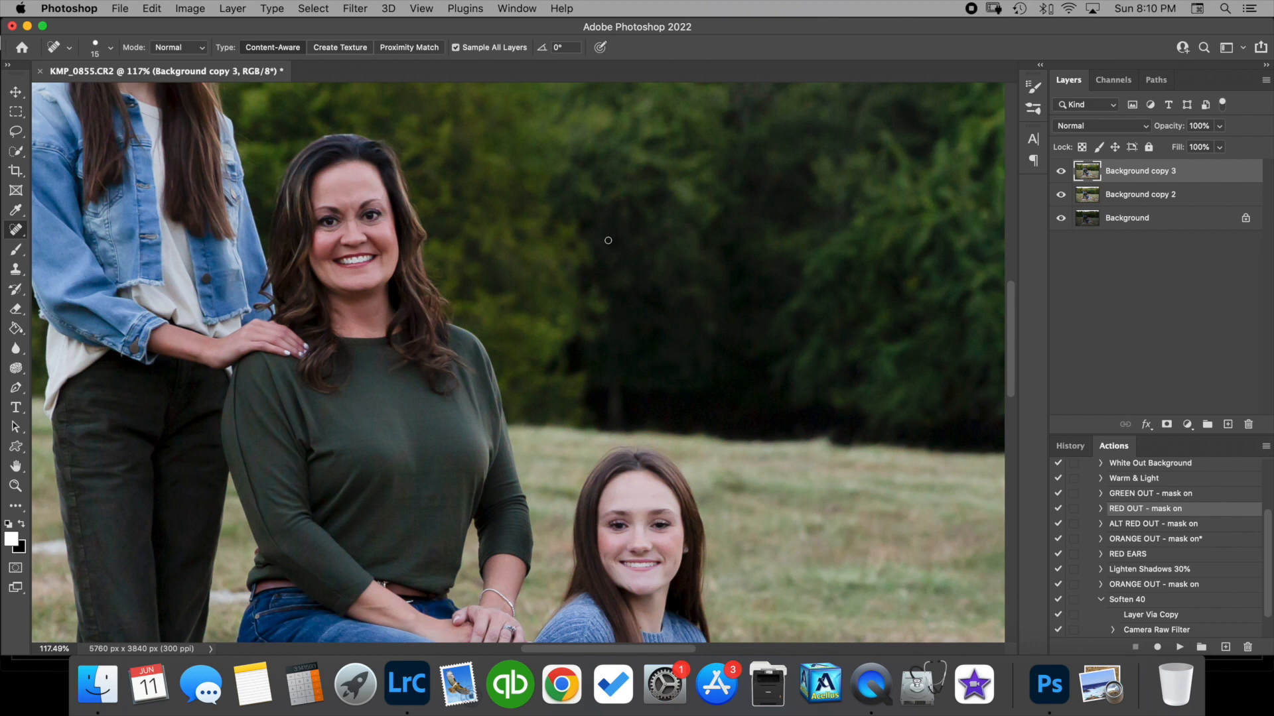
pyautogui.click(162, 9)
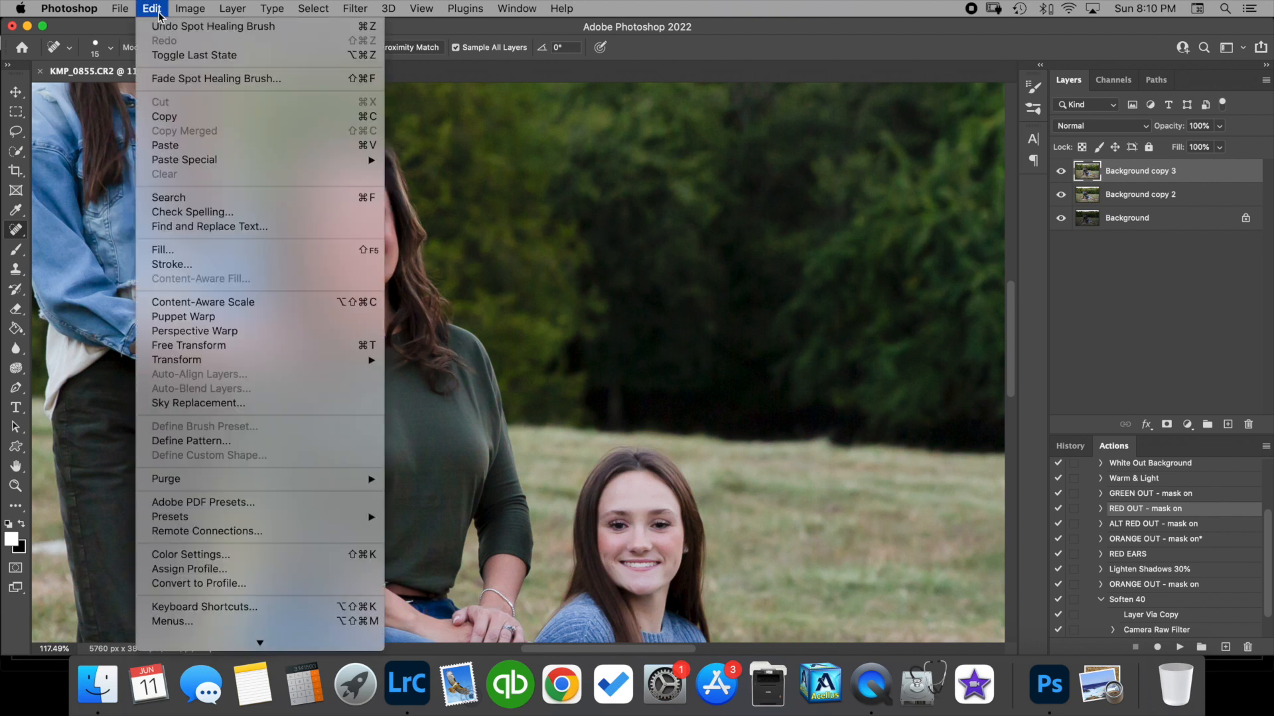
pyautogui.click(164, 31)
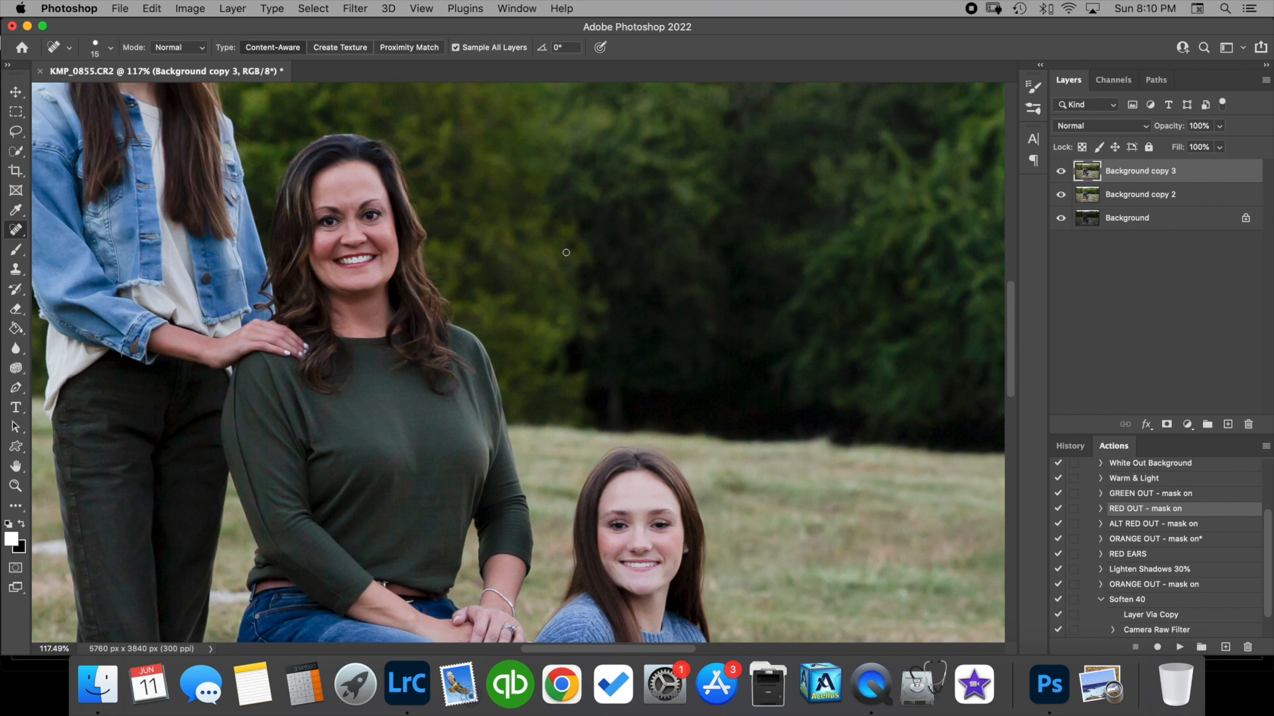
# Start a crop of the whole photo and rotate it slightly counter-clockwise to level the field's horizon below the tree line
pyautogui.scroll(6, 566, 252)
pyautogui.scroll(-3, 566, 252)
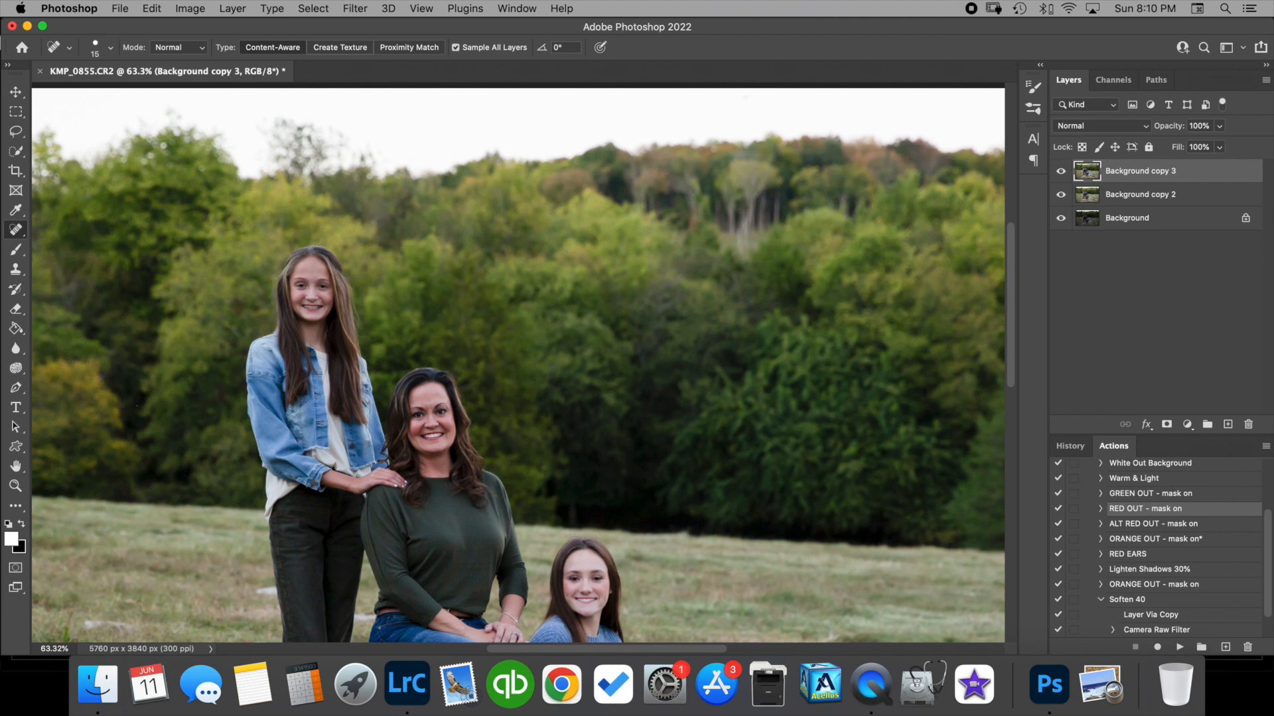
pyautogui.scroll(-3, 565, 252)
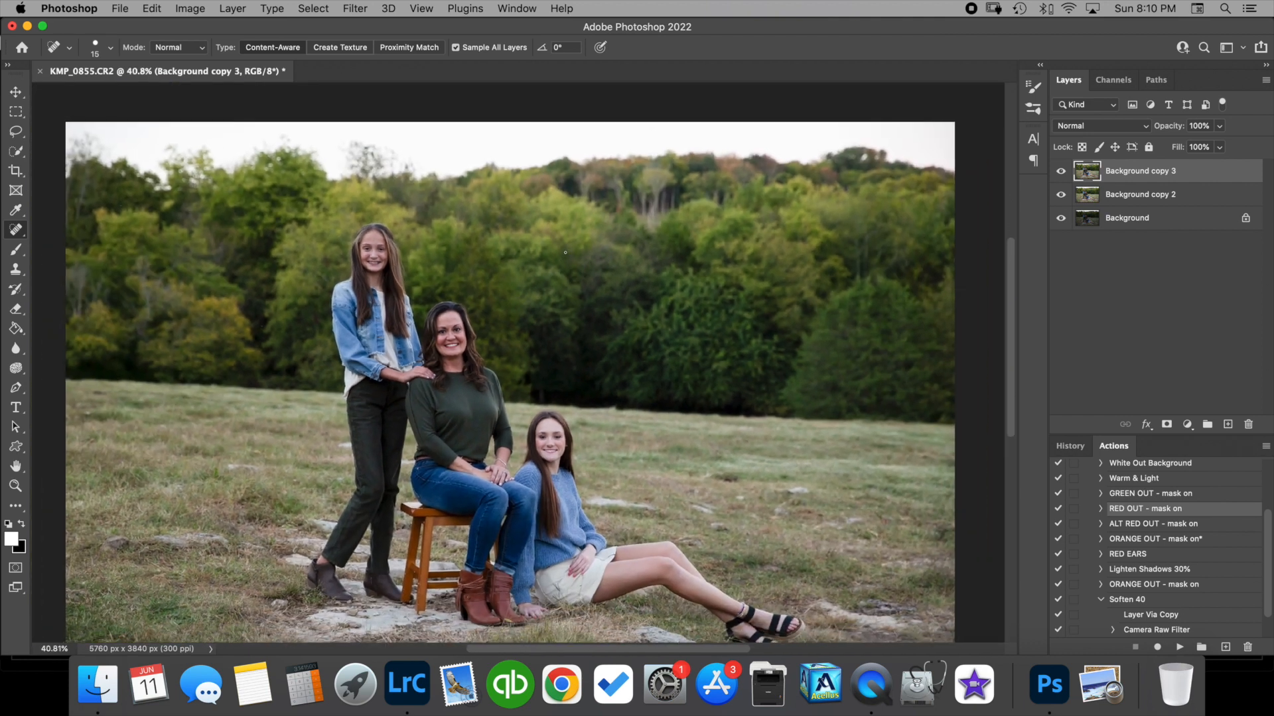
pyautogui.scroll(-1, 565, 252)
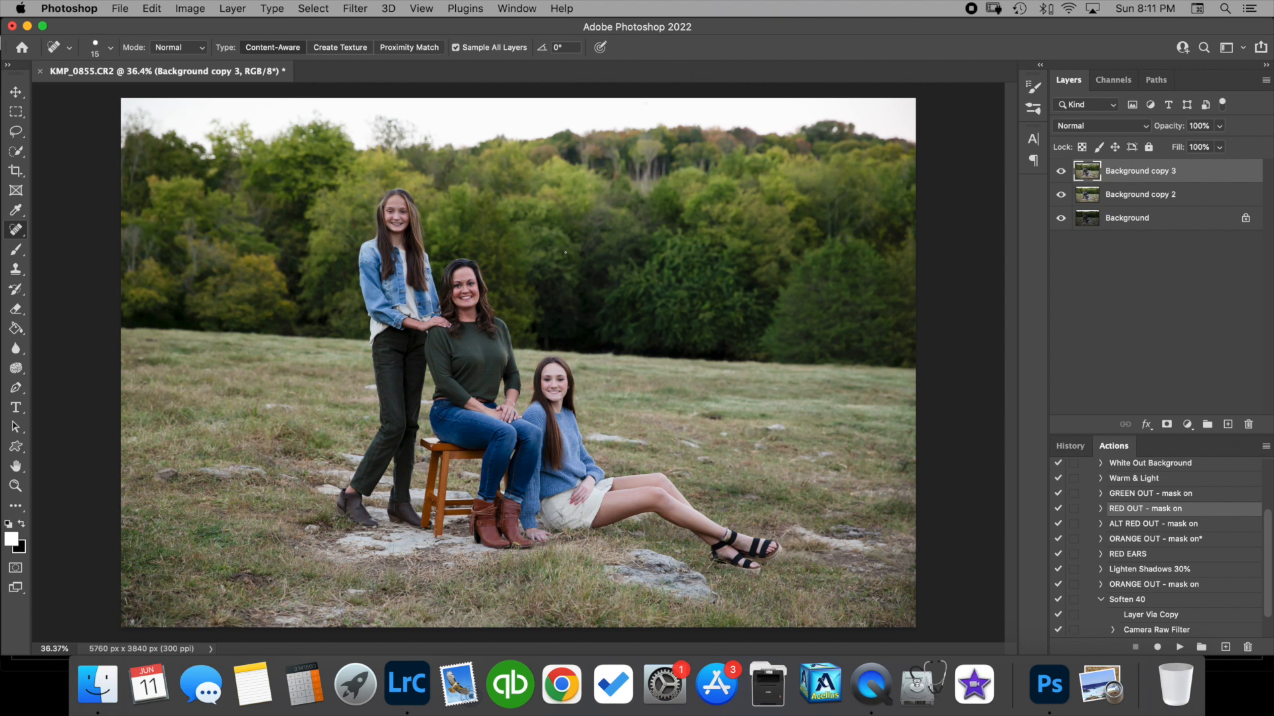
pyautogui.click(20, 173)
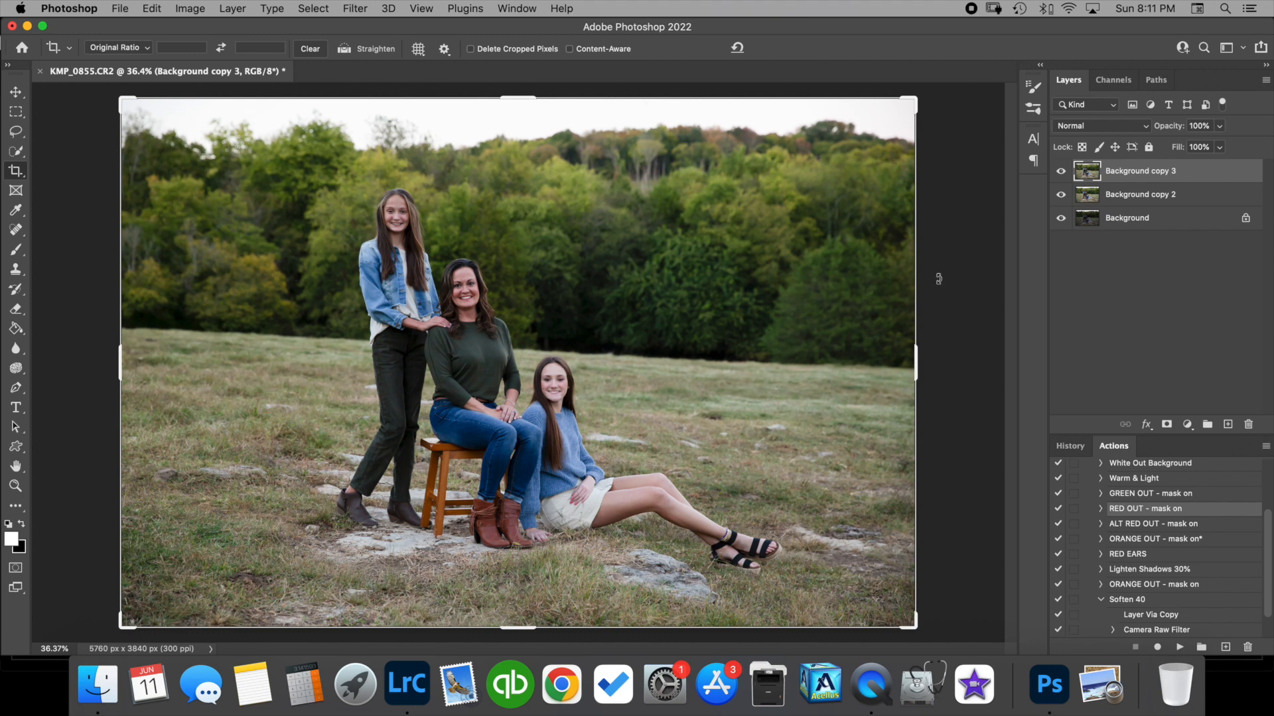
pyautogui.moveTo(940, 277); pyautogui.dragTo(937, 257)
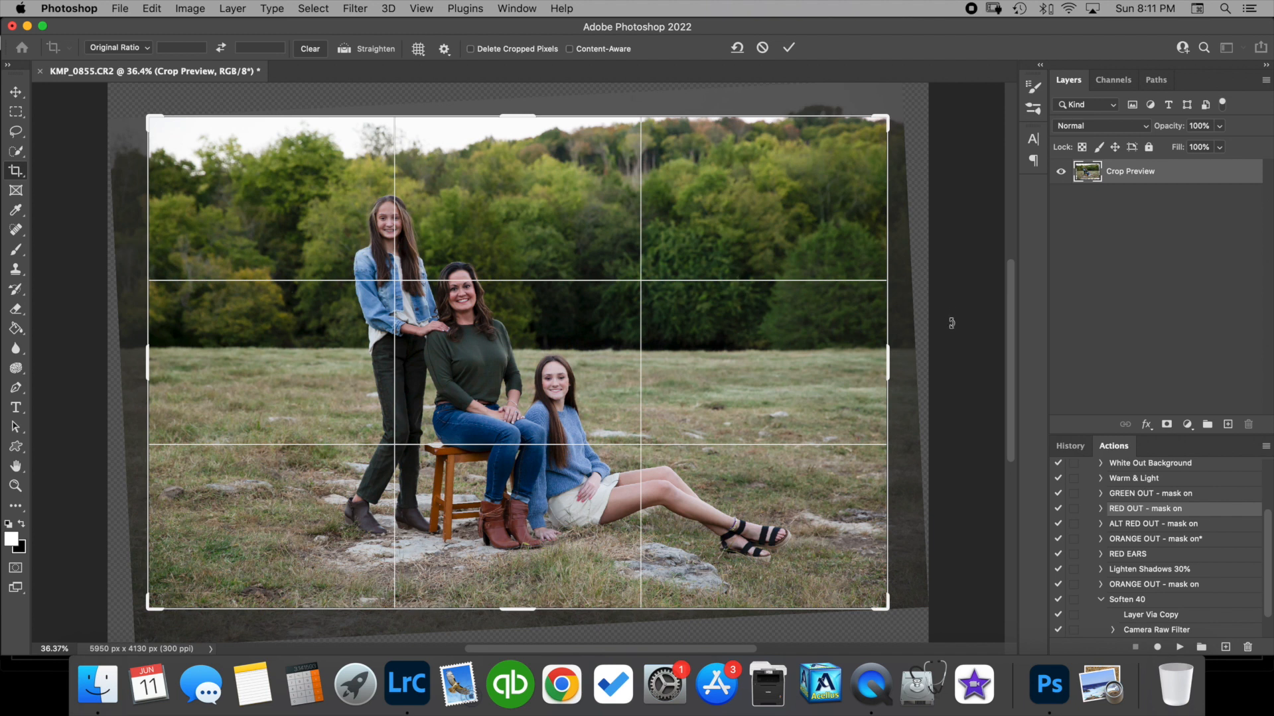
# Tighten the crop at Original Ratio, reposition the three people slightly off-centre within it, and apply the crop
pyautogui.moveTo(522, 609); pyautogui.dragTo(526, 595)
pyautogui.moveTo(522, 469)
pyautogui.mouseDown()
pyautogui.moveTo(497, 483)
pyautogui.moveTo(508, 500)
pyautogui.mouseUp()
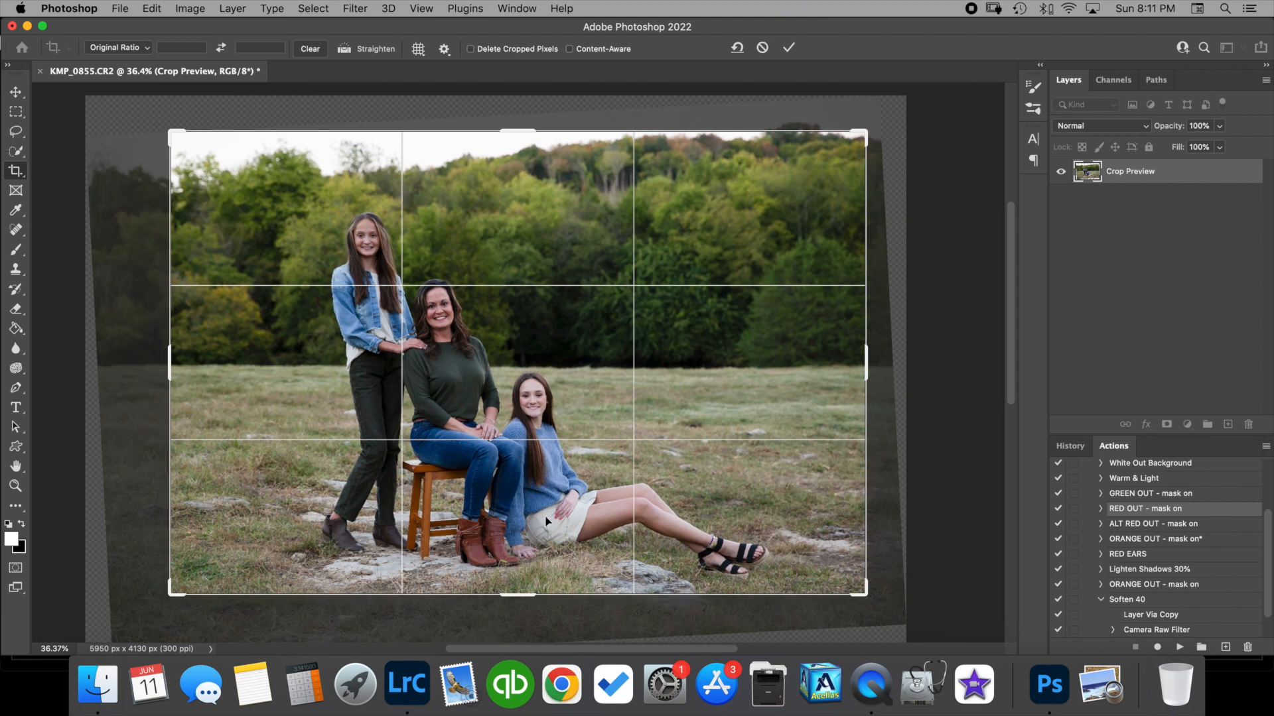
pyautogui.moveTo(538, 511); pyautogui.dragTo(543, 510)
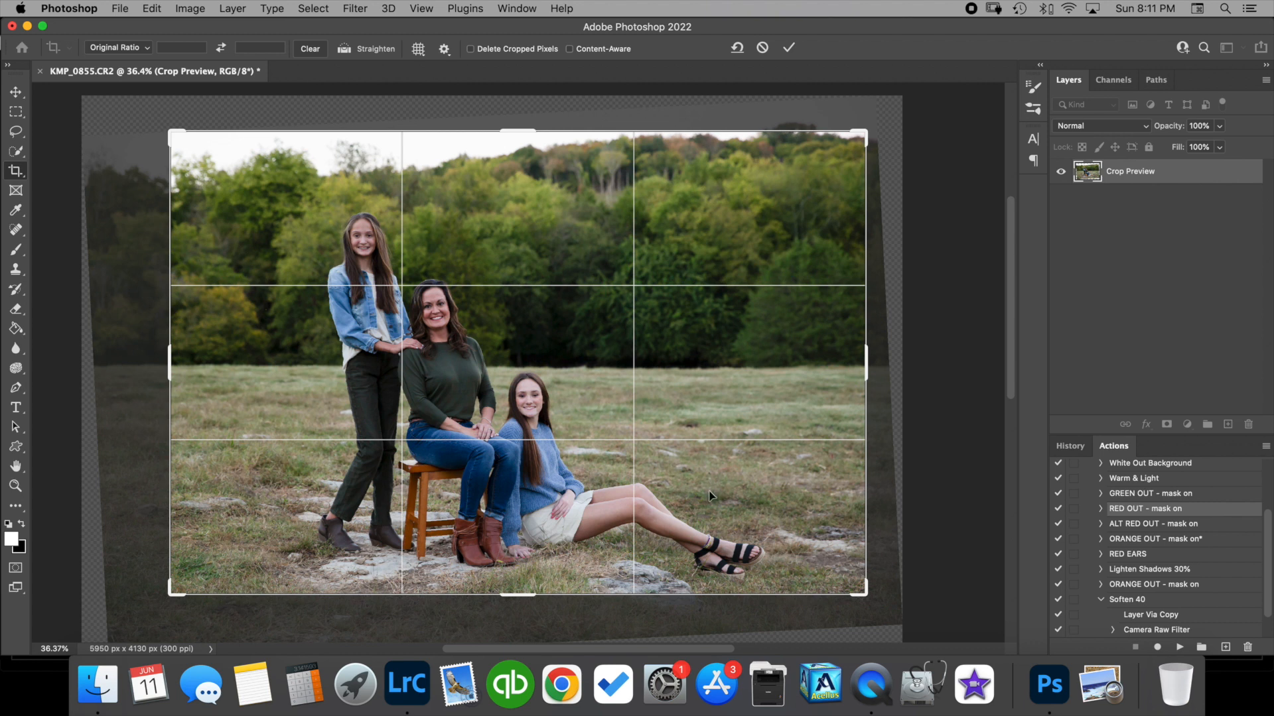
pyautogui.click(145, 48)
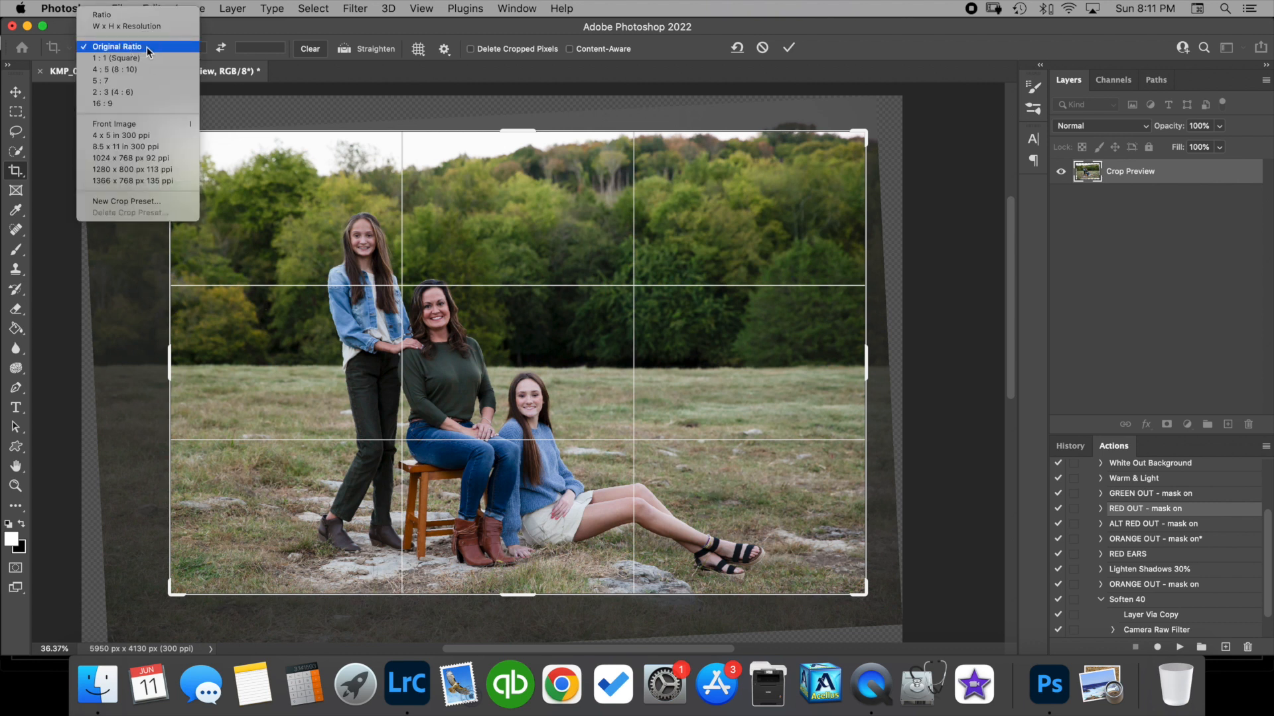
pyautogui.click(147, 47)
pyautogui.click(147, 49)
pyautogui.click(148, 47)
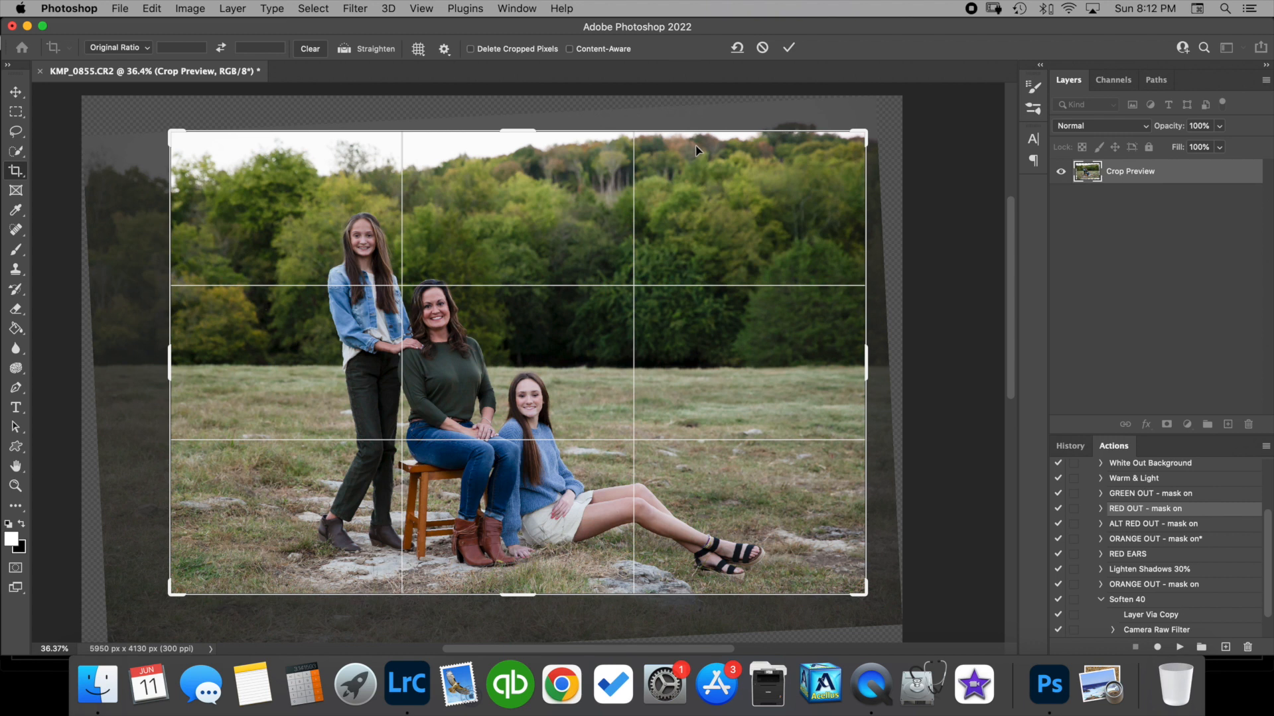
pyautogui.click(788, 49)
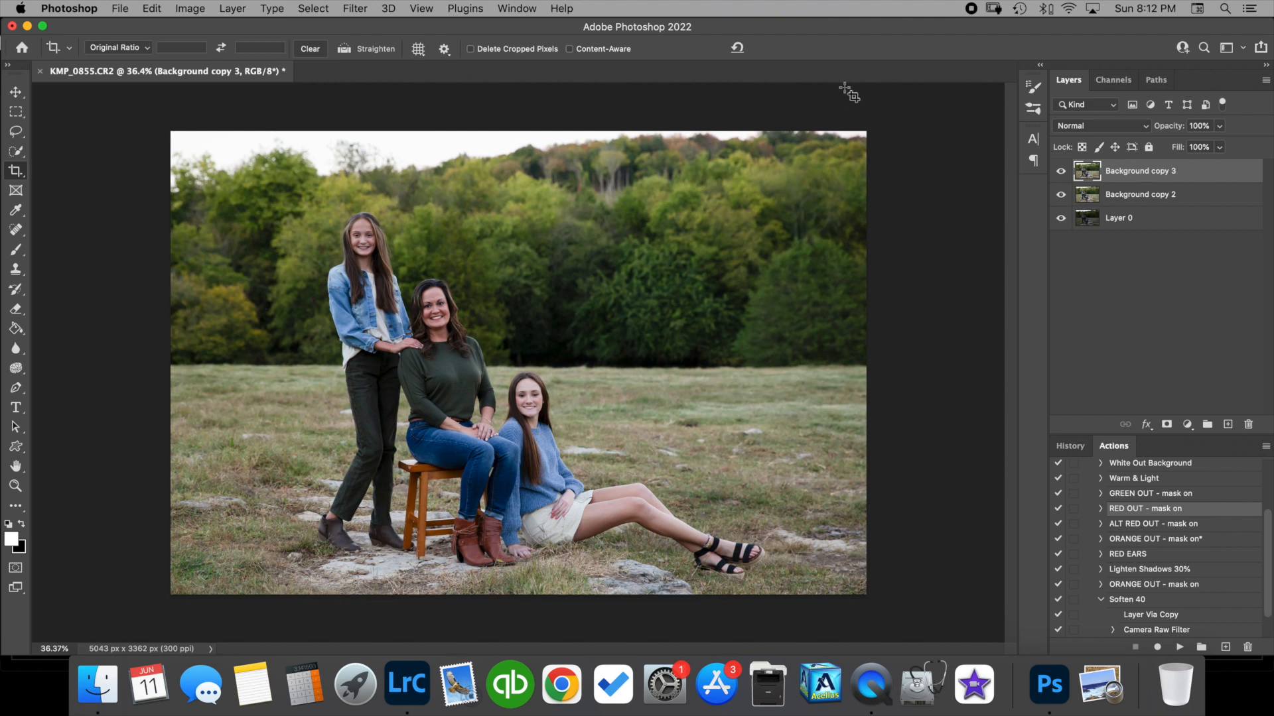
# Merge all visible layers and flatten the image into a single Background layer
pyautogui.click(1265, 79)
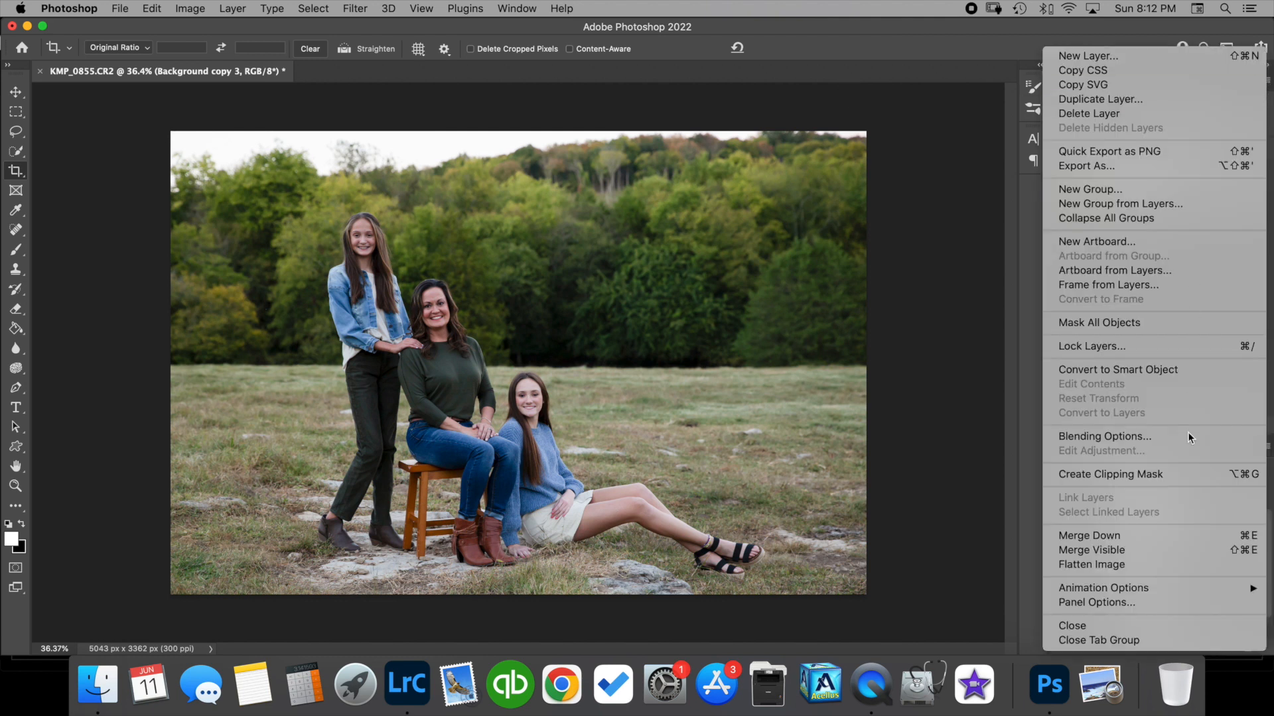
pyautogui.click(1165, 550)
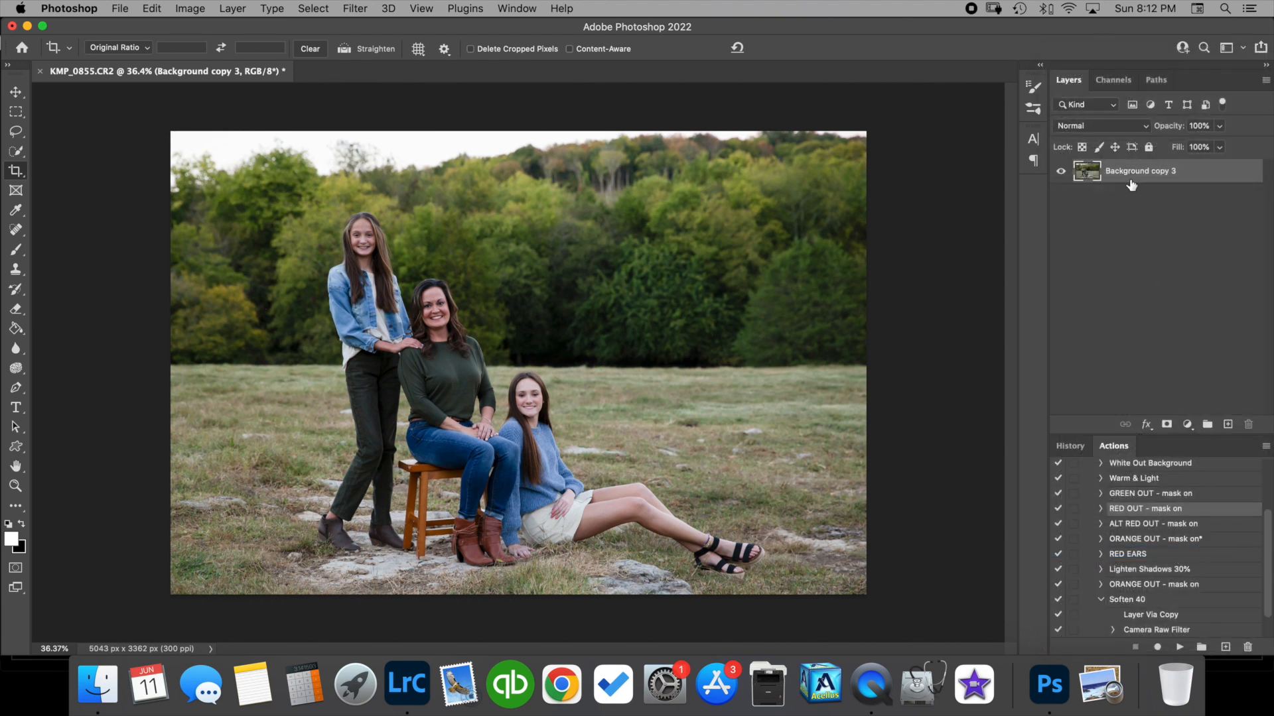
pyautogui.click(1265, 80)
pyautogui.click(1148, 565)
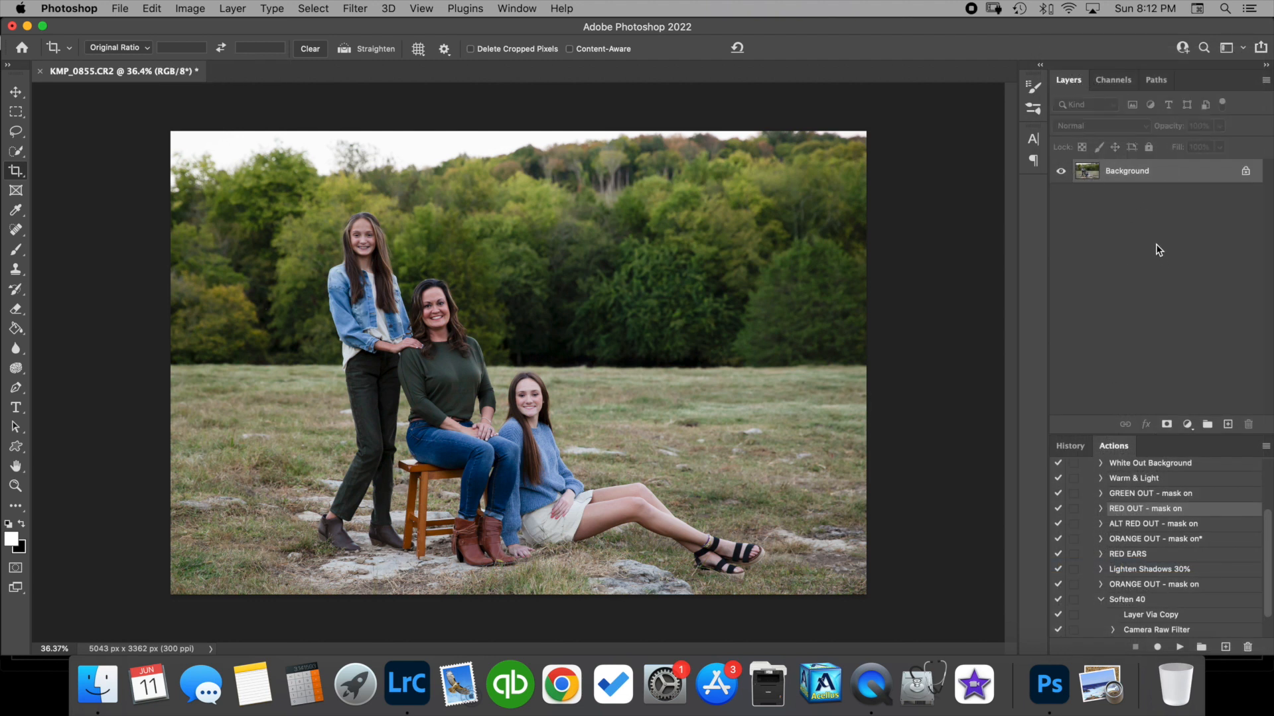